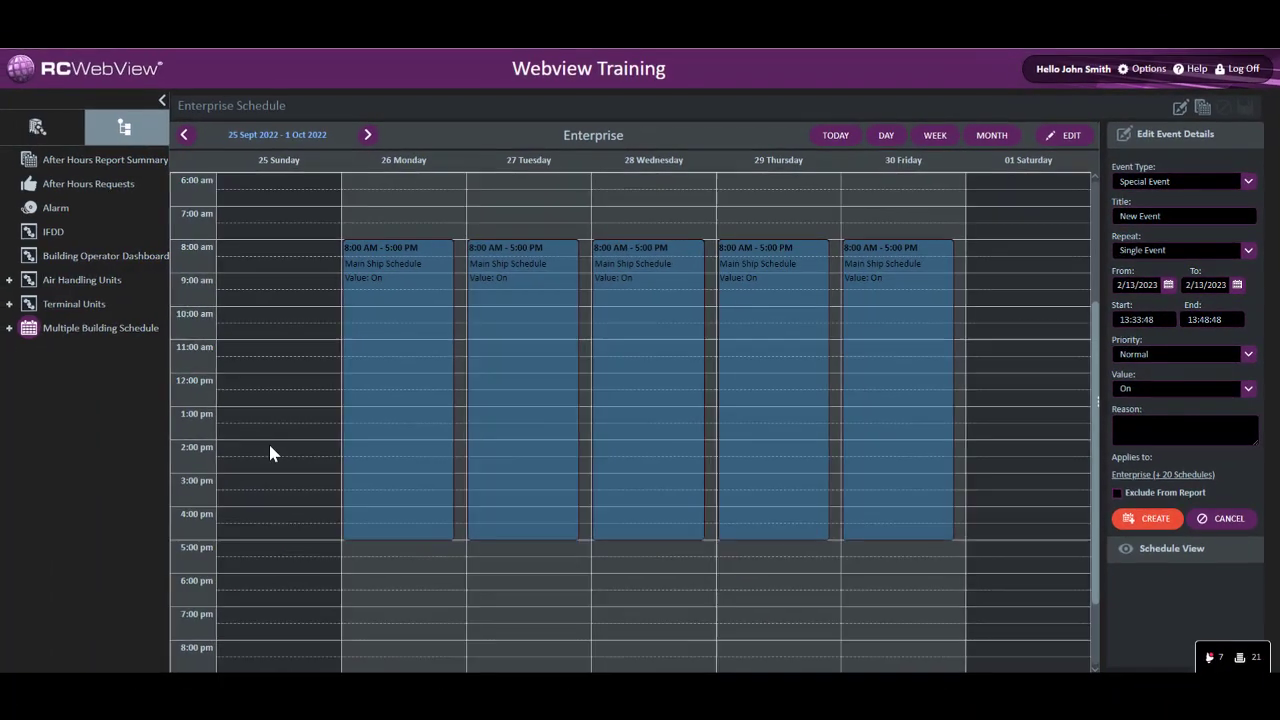
Create a single special event titled Inventory on Sunday 25 September 2022 from 14:00 to 18:00 with value On
{"action": "left_click", "coordinate": [270, 446]}
{"action": "left_click_drag", "start_coordinate": [270, 455], "coordinate": [266, 567]}
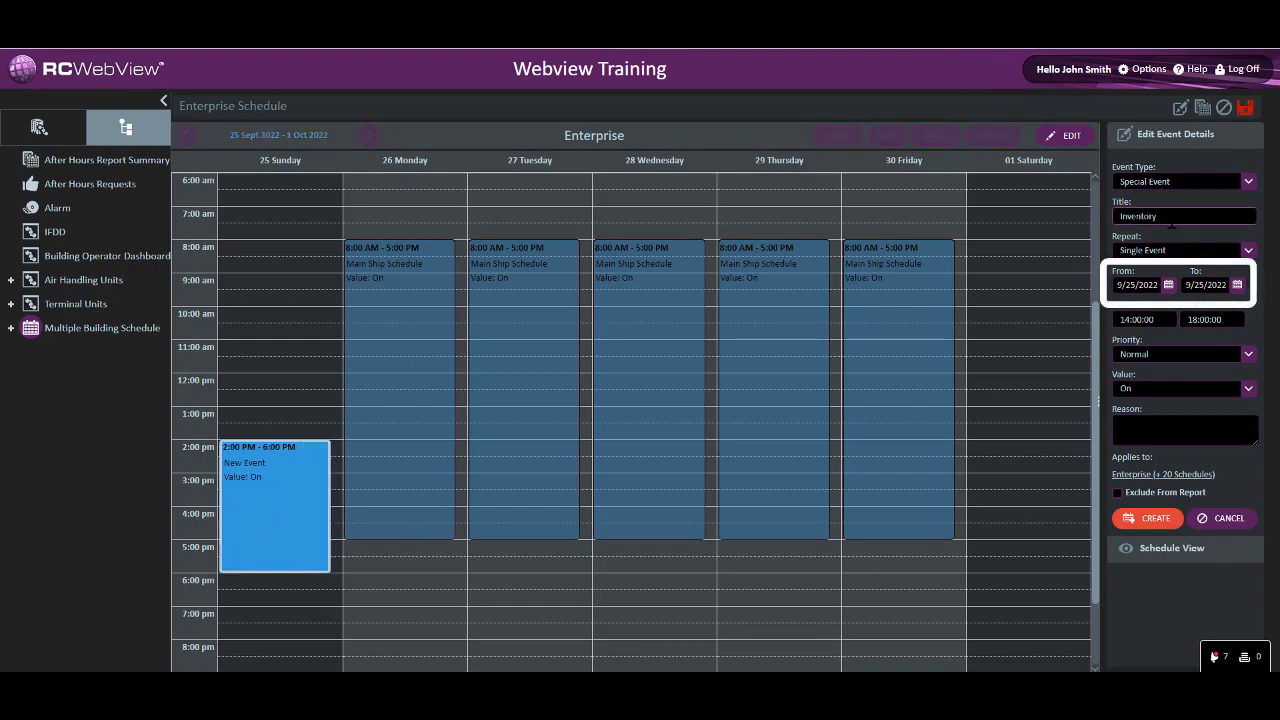
{"action": "left_click", "coordinate": [1148, 520]}
Change the Inventory event's To date to 27 September 2022 and update the event
{"action": "left_click", "coordinate": [1235, 254]}
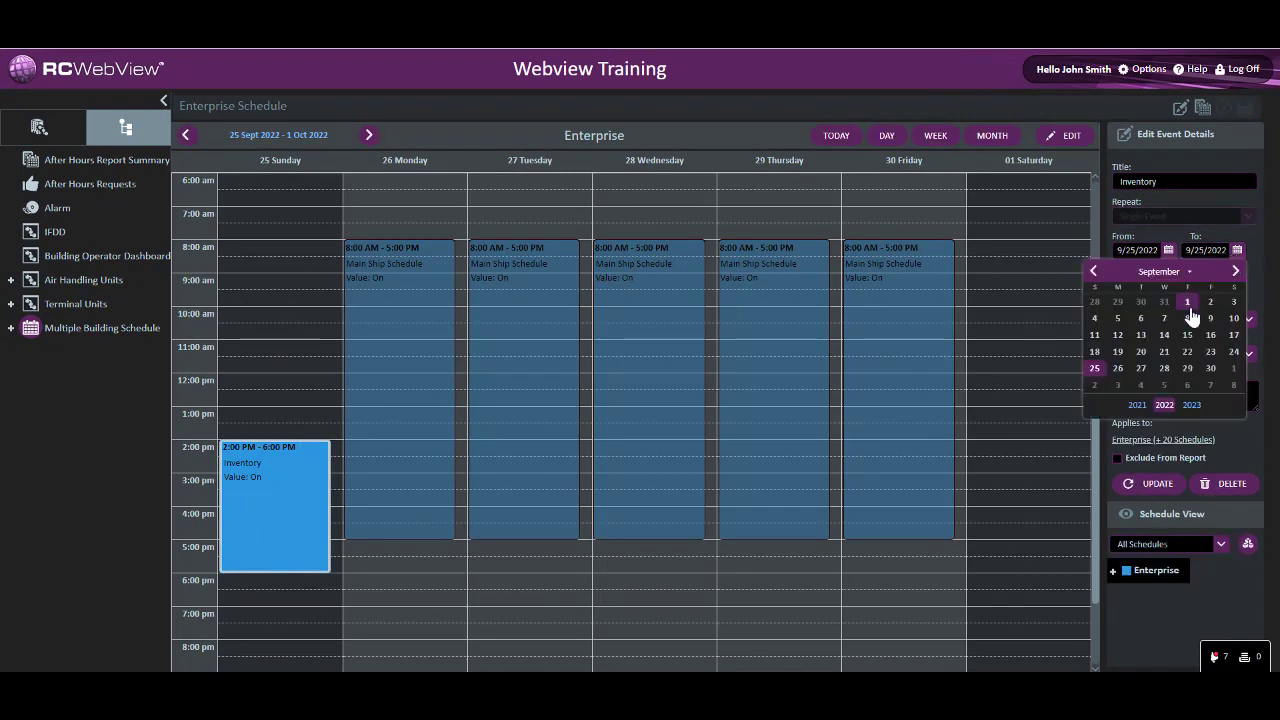
{"action": "left_click", "coordinate": [1141, 370]}
{"action": "left_click", "coordinate": [1160, 485]}
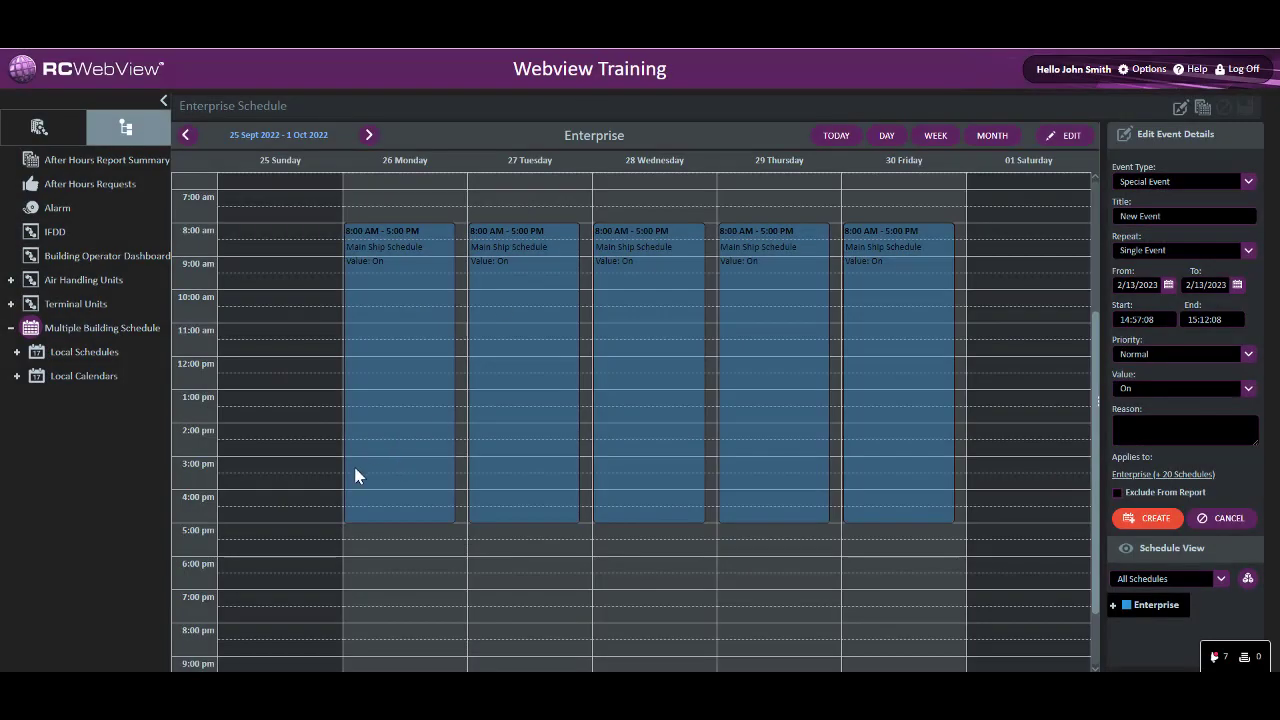
Create a Date Range special event titled Deep Cleaning from 9/25/2022 to 9/28/2022, running 16:00 to 20:30
{"action": "left_click_drag", "start_coordinate": [290, 500], "coordinate": [317, 631]}
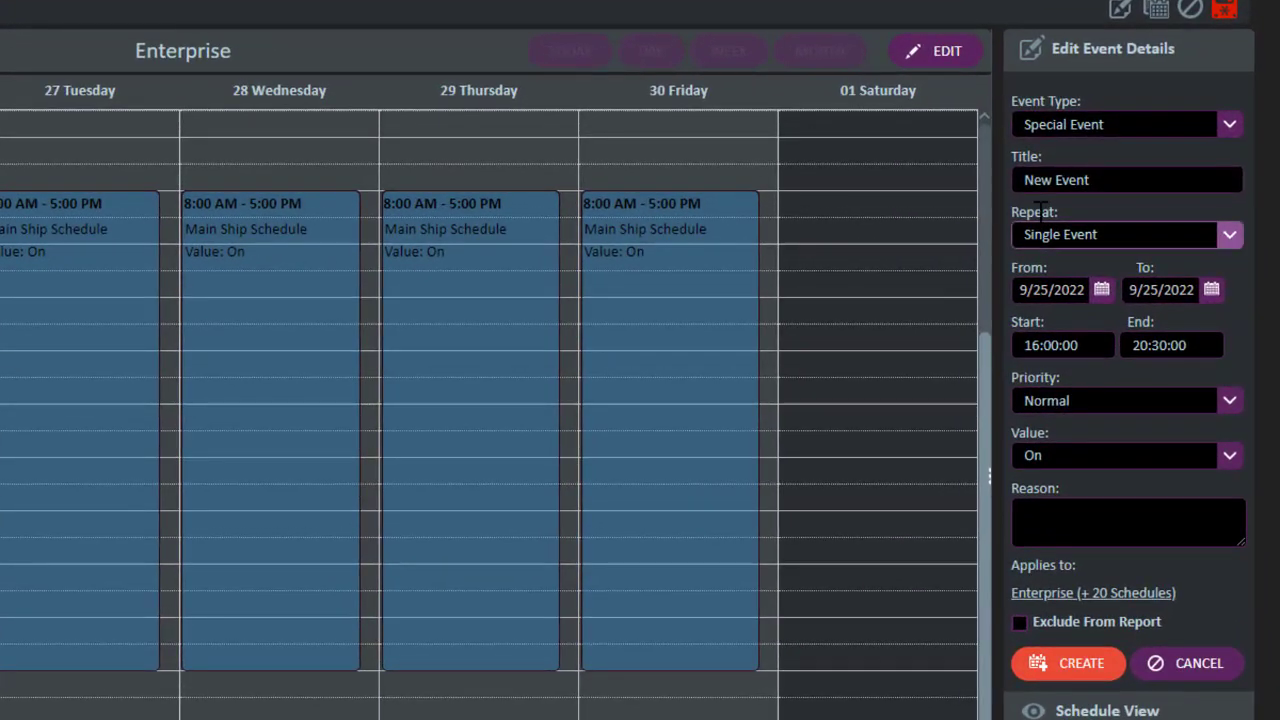
{"action": "left_click_drag", "start_coordinate": [1161, 216], "coordinate": [1115, 217]}
{"action": "type", "text": "Deep Cleaning"}
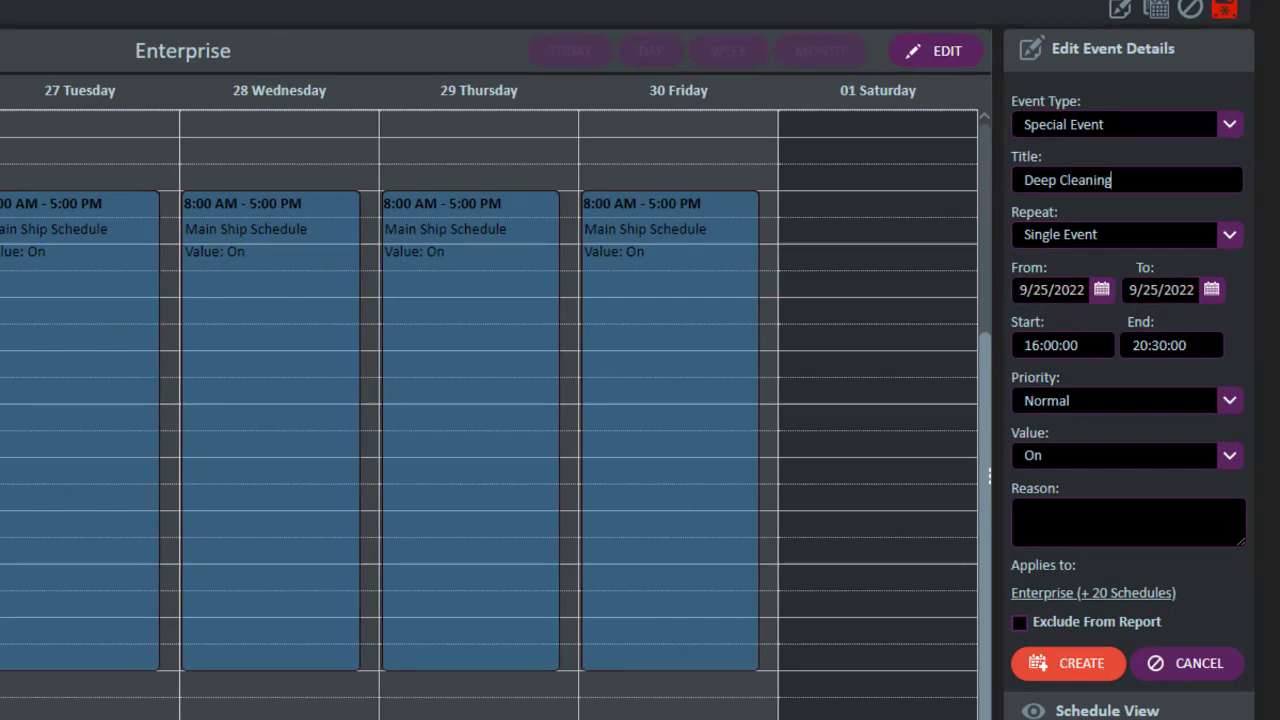
{"action": "left_click", "coordinate": [1230, 236]}
{"action": "left_click", "coordinate": [1207, 290]}
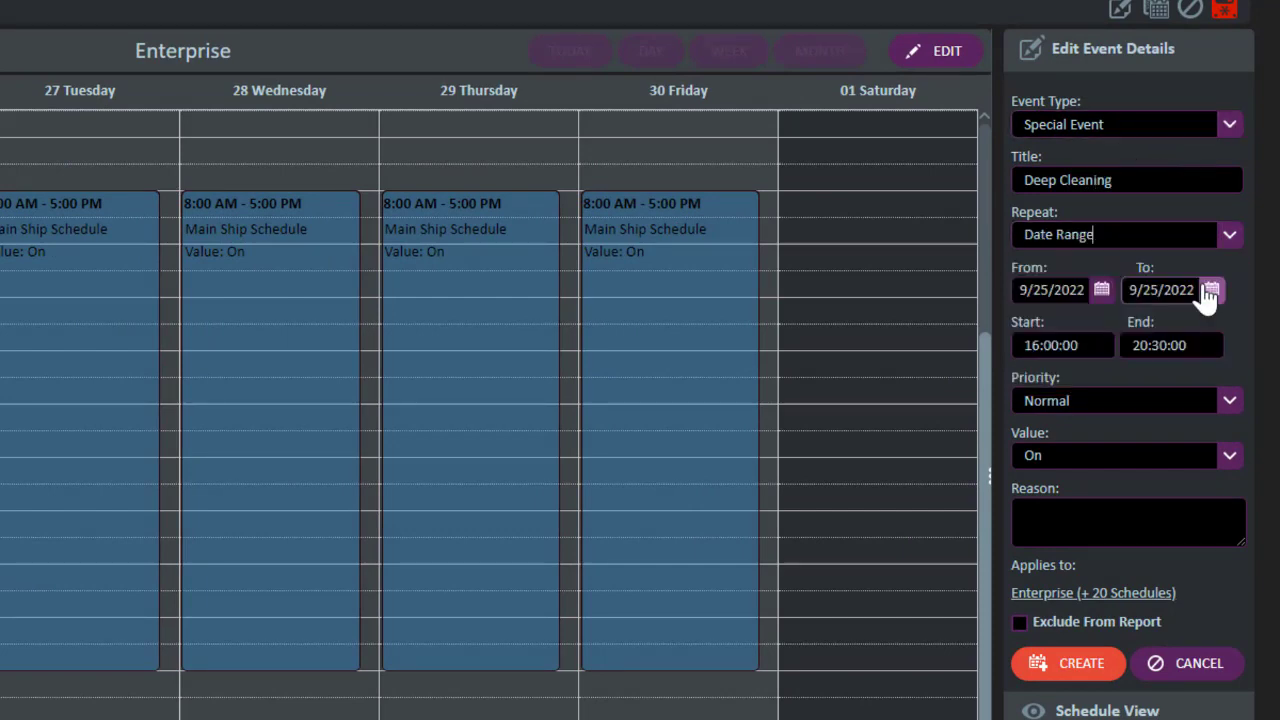
{"action": "left_click", "coordinate": [1210, 290]}
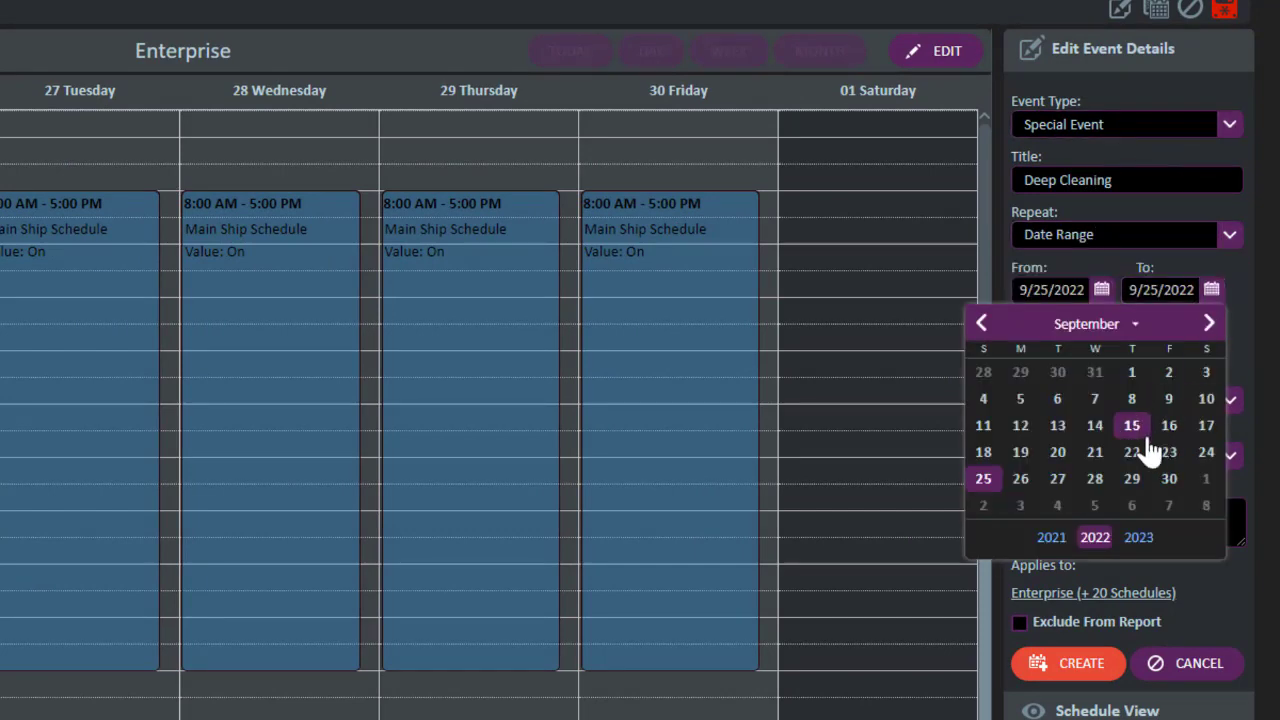
{"action": "left_click", "coordinate": [1097, 480]}
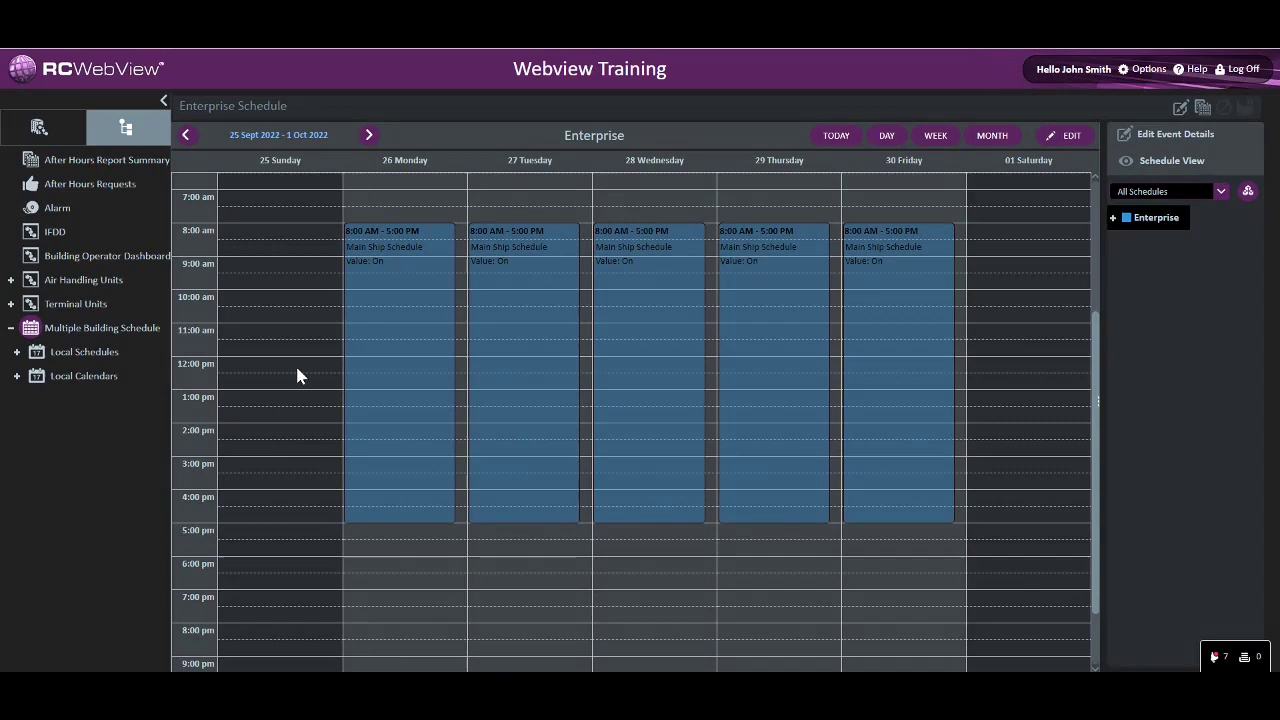
Create a special event titled Basketball Tournament from 12:00 to 19:30 that repeats daily
{"action": "left_click_drag", "start_coordinate": [295, 363], "coordinate": [285, 598]}
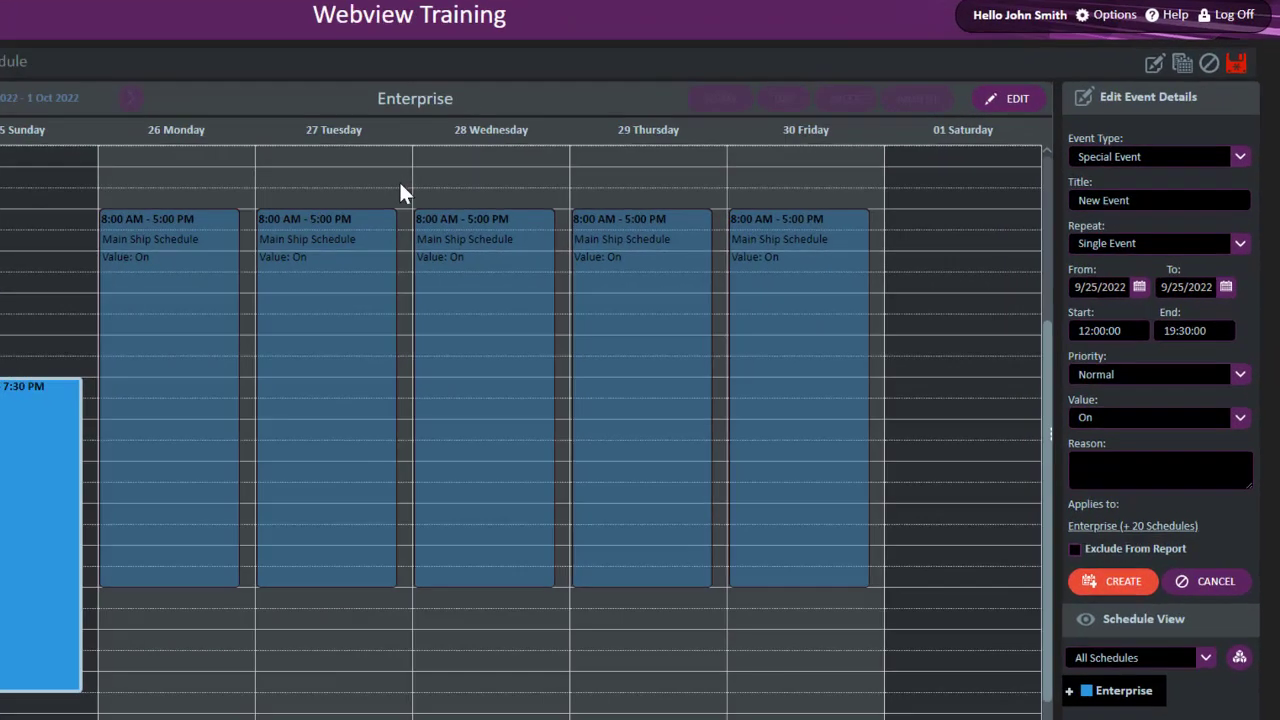
{"action": "left_click_drag", "start_coordinate": [1119, 216], "coordinate": [1168, 216]}
{"action": "type", "text": "Basketball"}
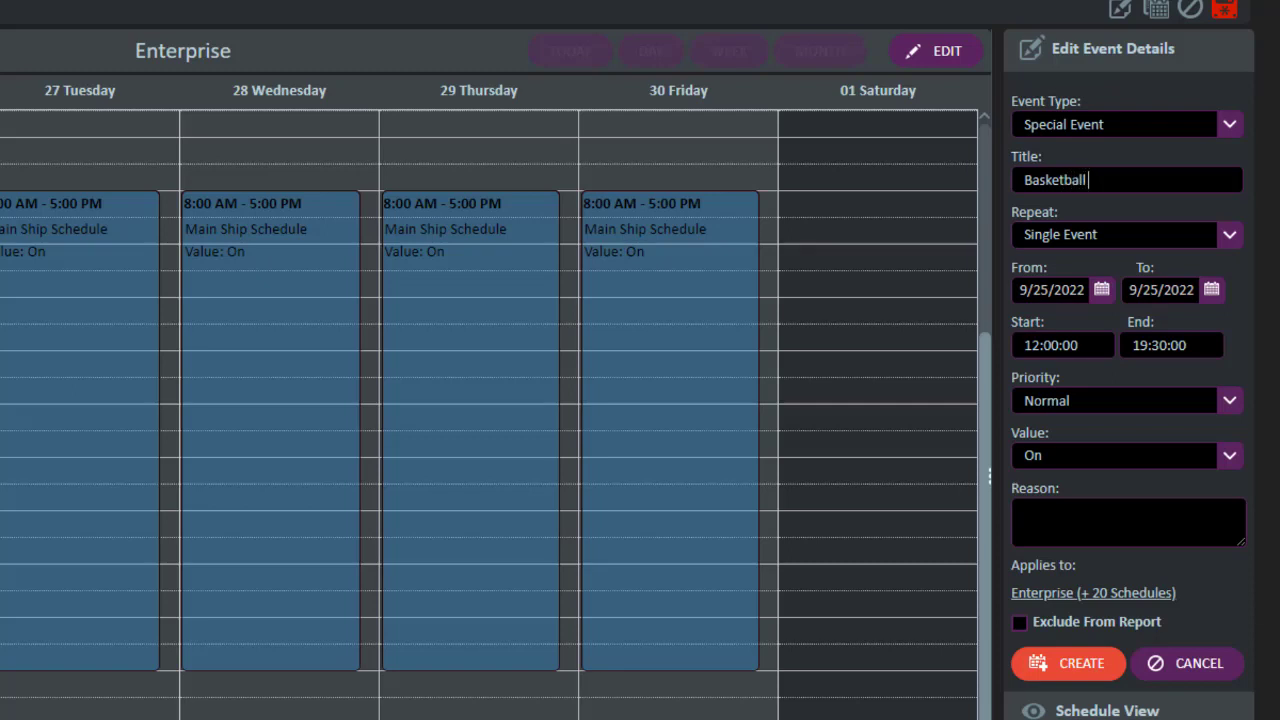
{"action": "type", "text": " Tournament"}
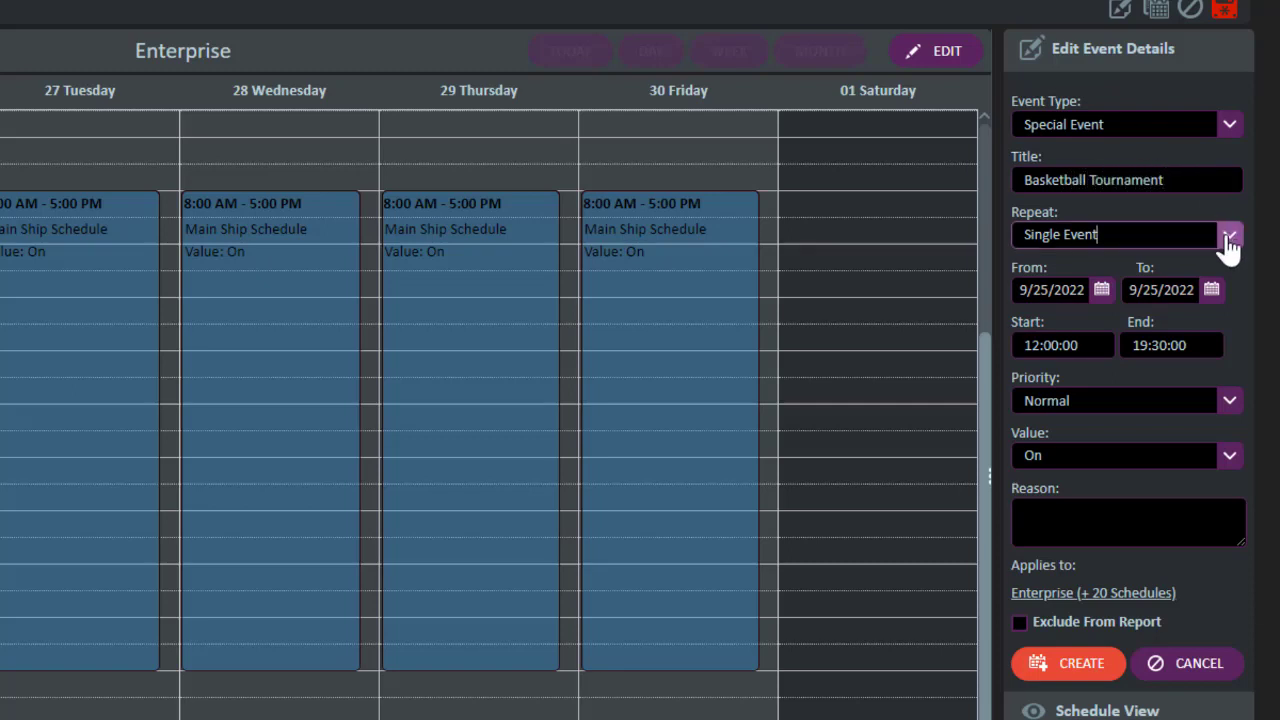
{"action": "left_click", "coordinate": [1229, 240]}
{"action": "left_click", "coordinate": [1047, 310]}
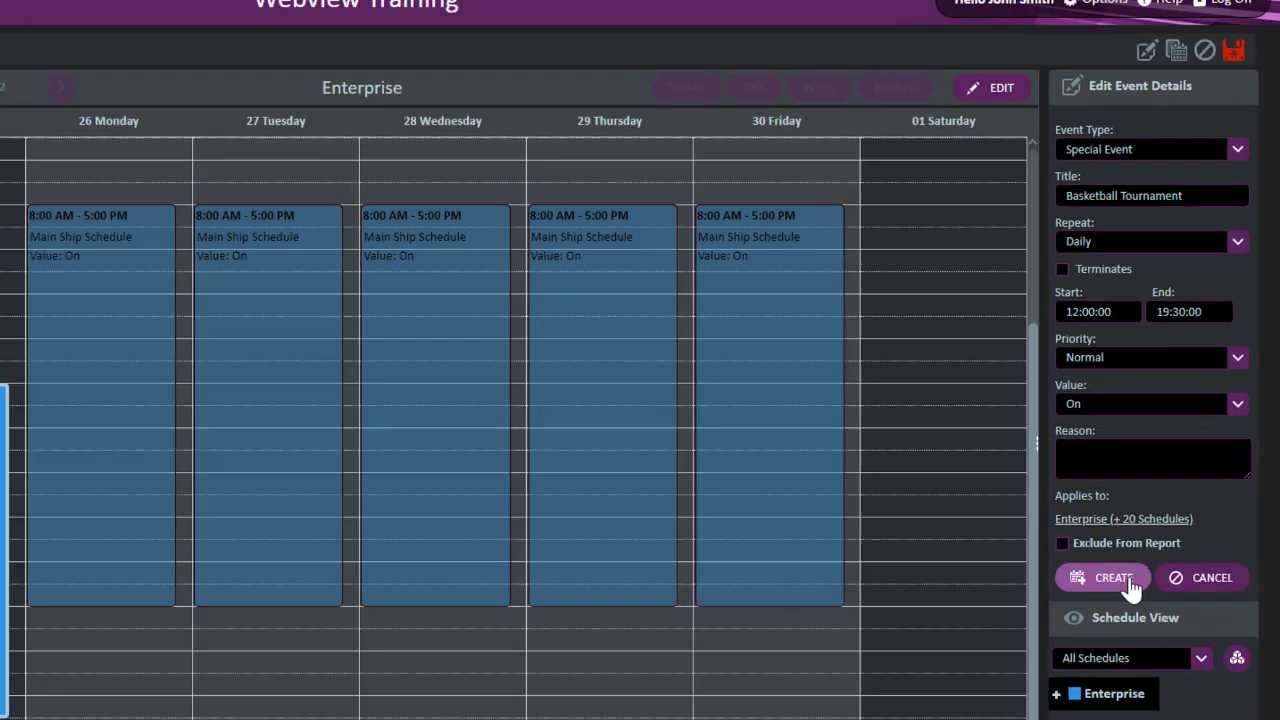
{"action": "left_click", "coordinate": [1072, 636]}
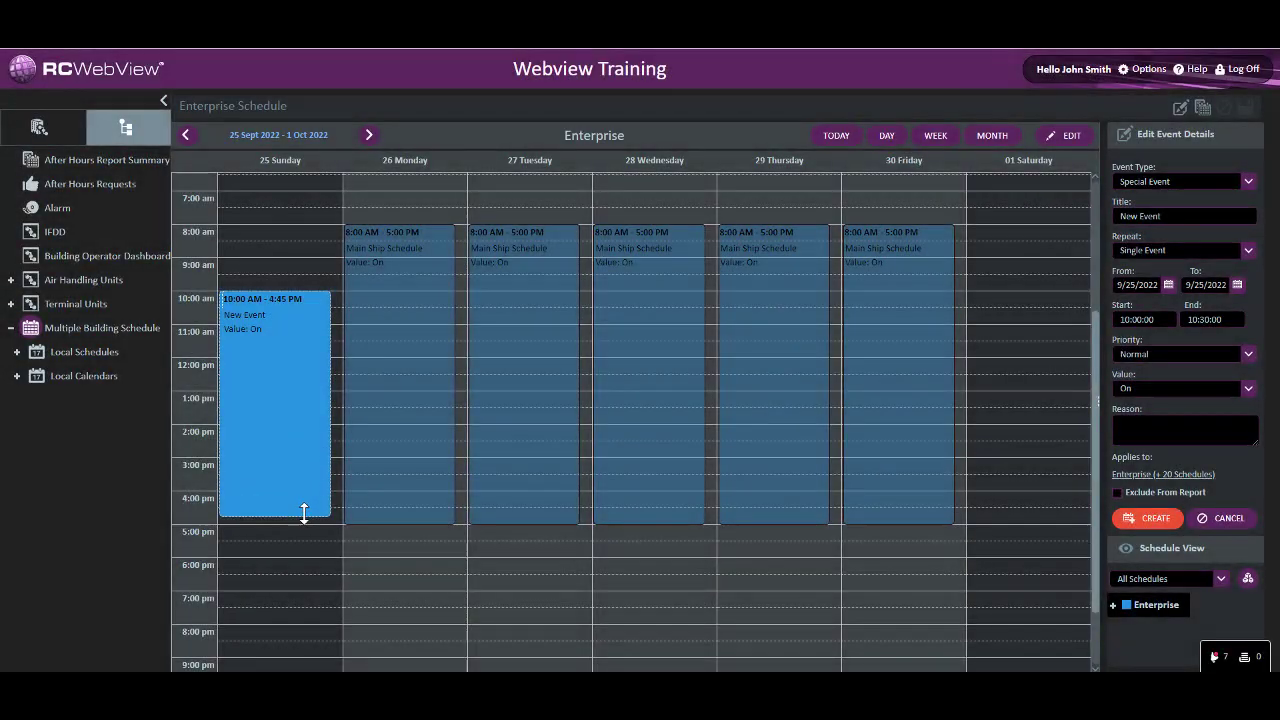
Draw a new event on Sunday 25 September from 10:00 to 19:00 and title it Team Building Exercise
{"action": "left_click_drag", "start_coordinate": [303, 514], "coordinate": [289, 583]}
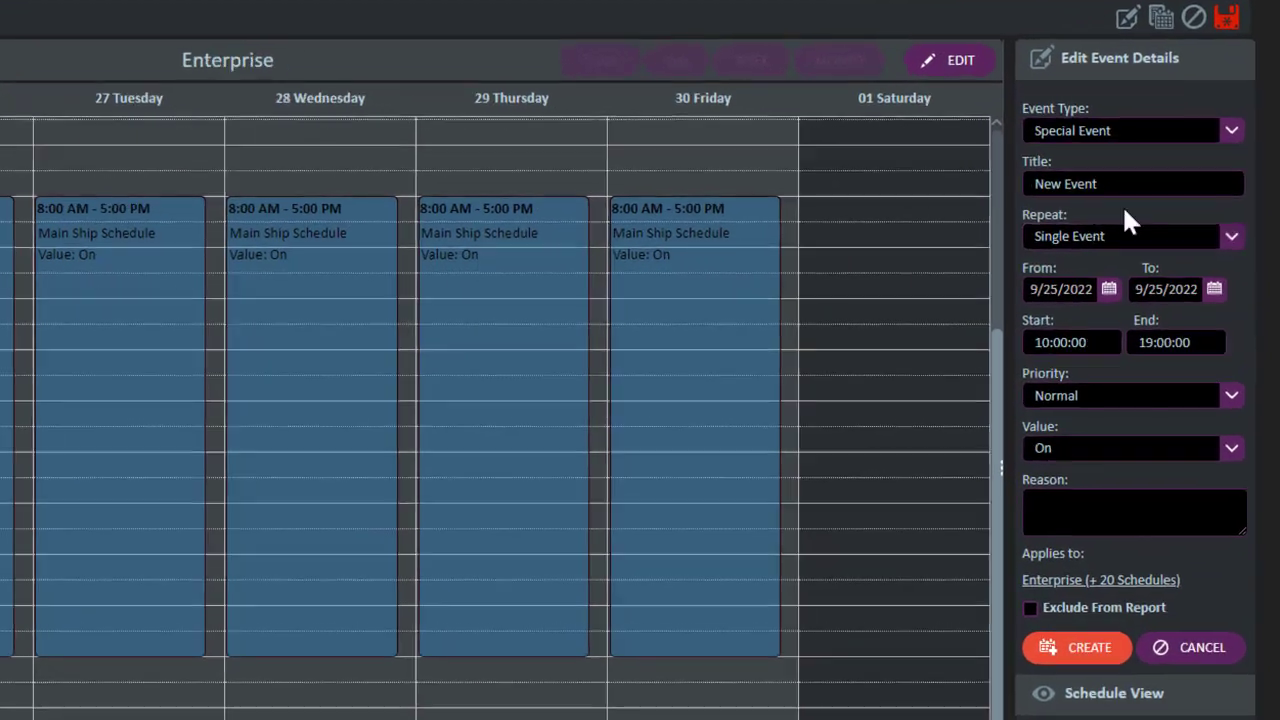
{"action": "triple_click", "coordinate": [1104, 210]}
{"action": "type", "text": "Tea"}
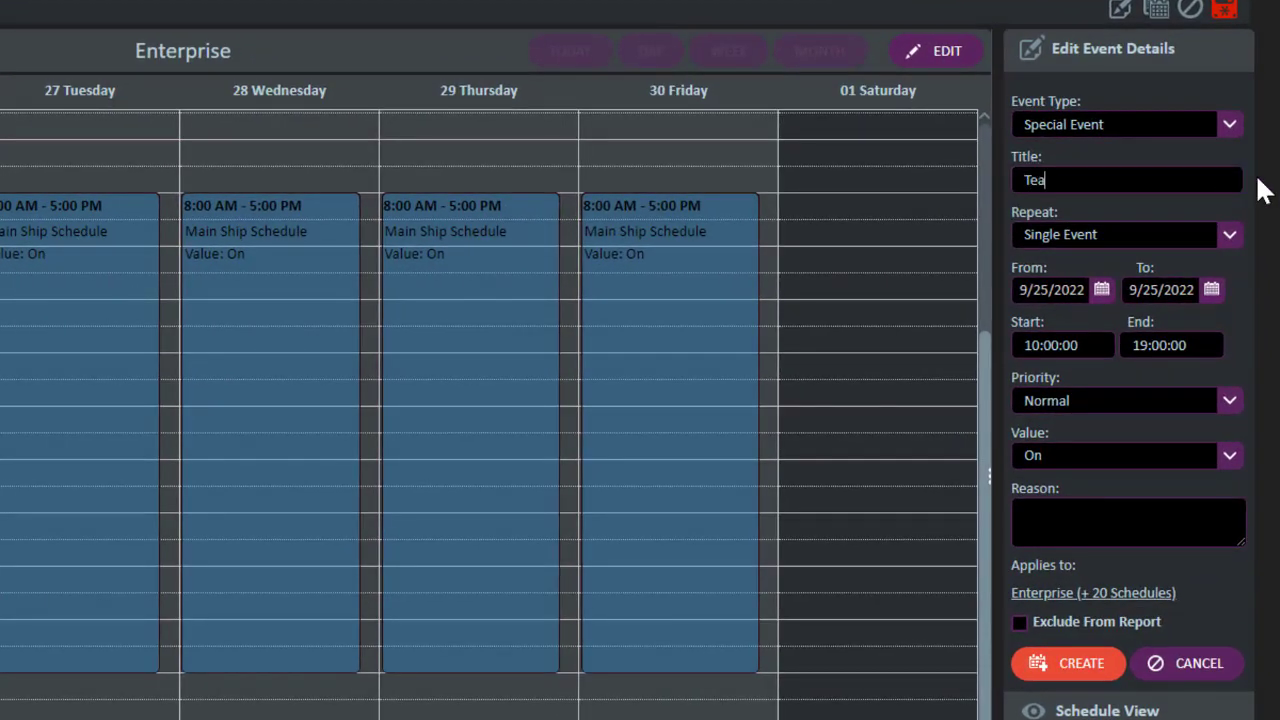
{"action": "type", "text": "m Building Ex"}
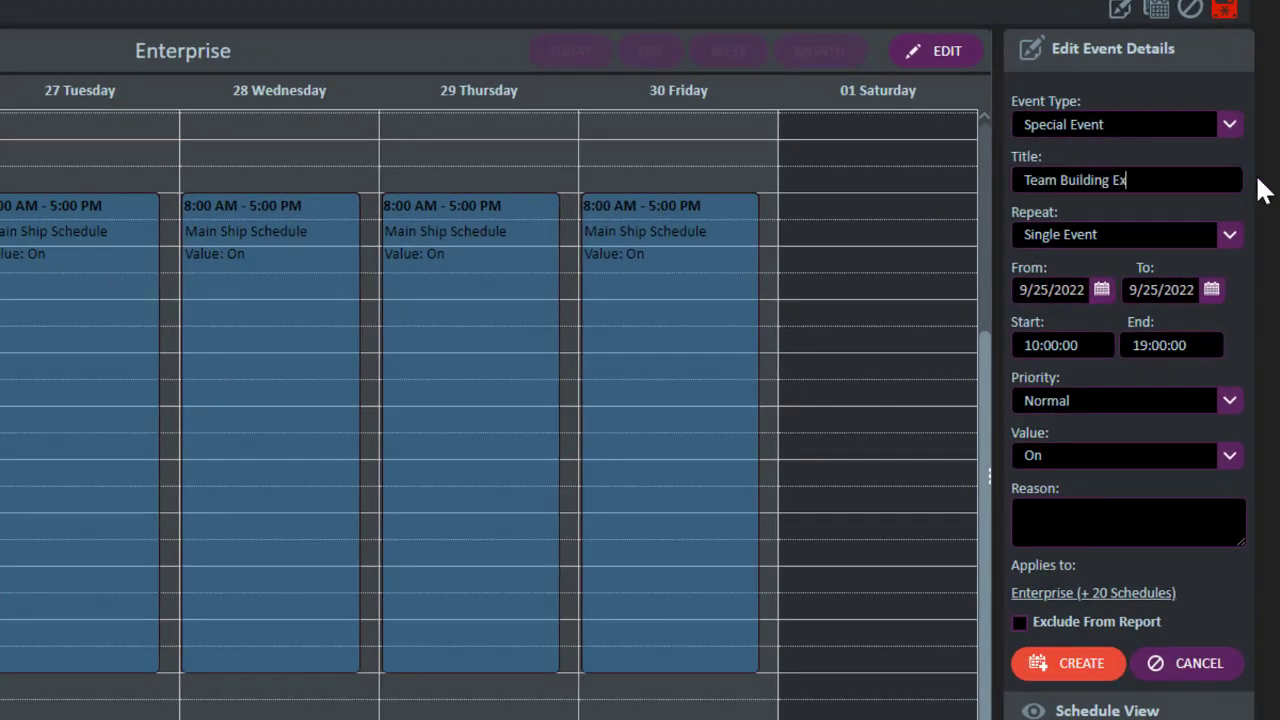
{"action": "type", "text": "ercise"}
Create the Team Building Exercise event with a weekly repeat on Monday, Wednesday and Friday, and switch the schedule to its summary
{"action": "left_click", "coordinate": [1231, 238]}
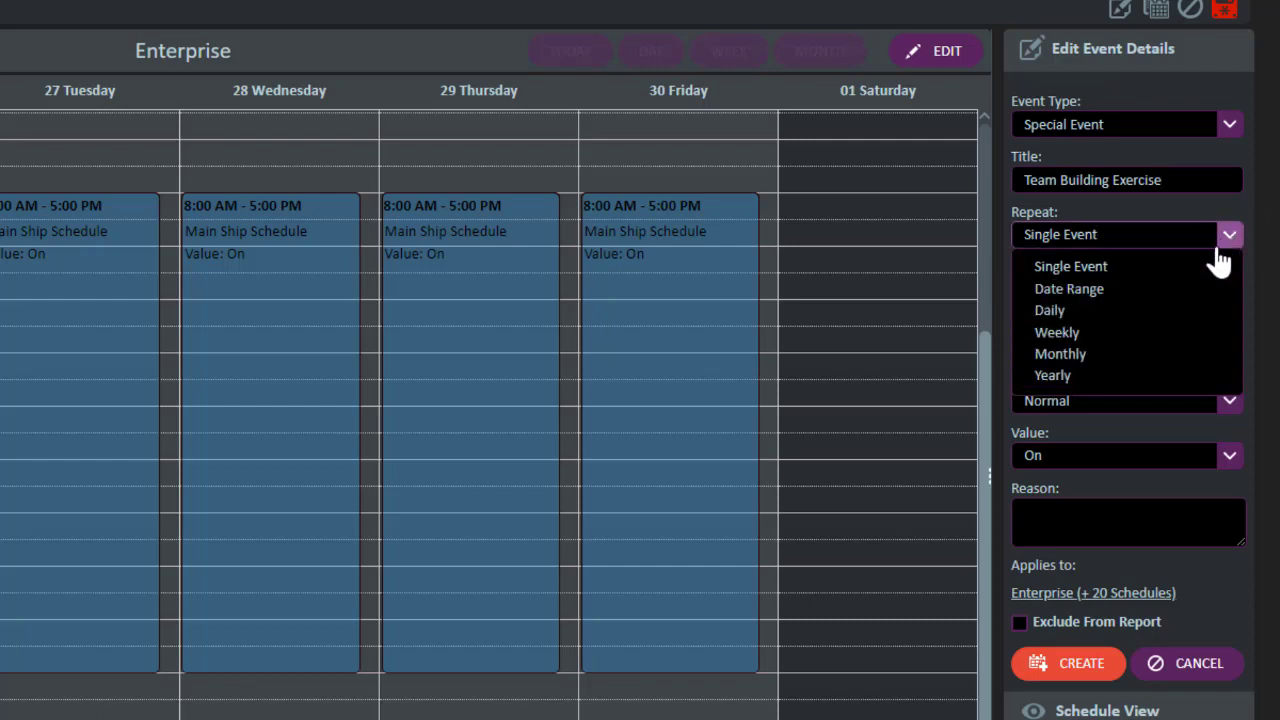
{"action": "left_click", "coordinate": [1145, 340]}
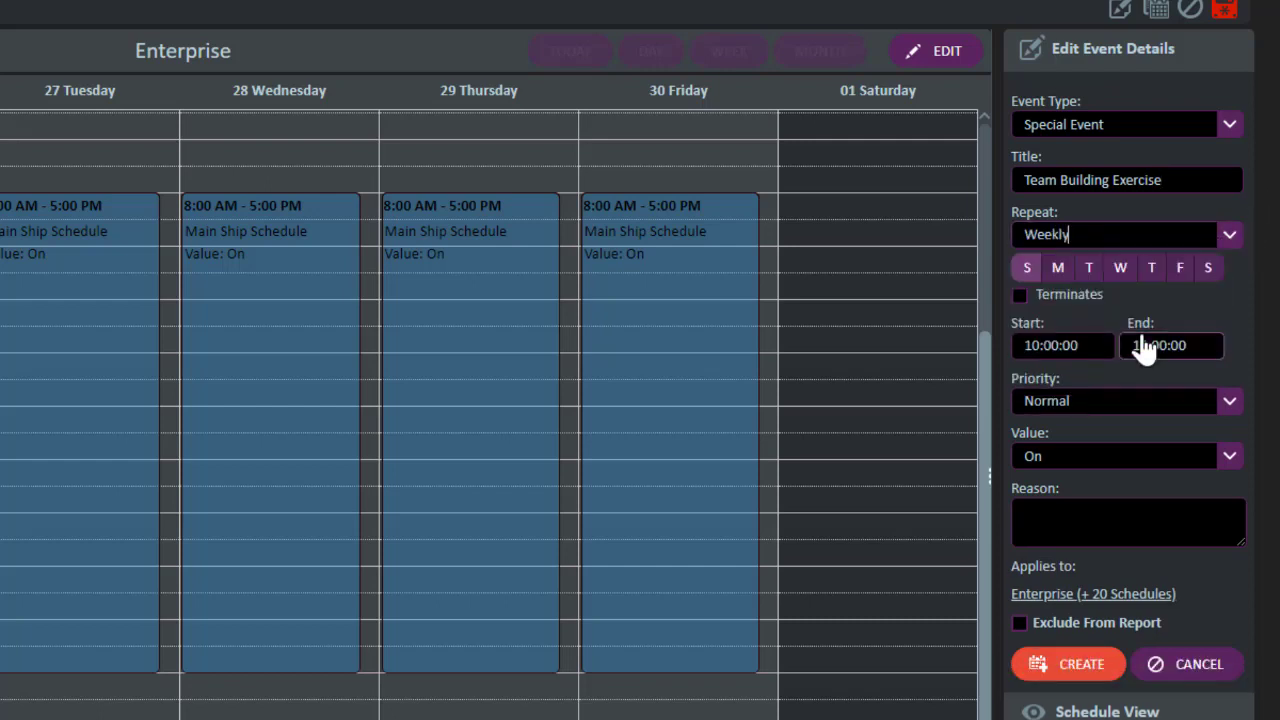
{"action": "left_click", "coordinate": [1059, 267]}
{"action": "left_click", "coordinate": [1121, 267]}
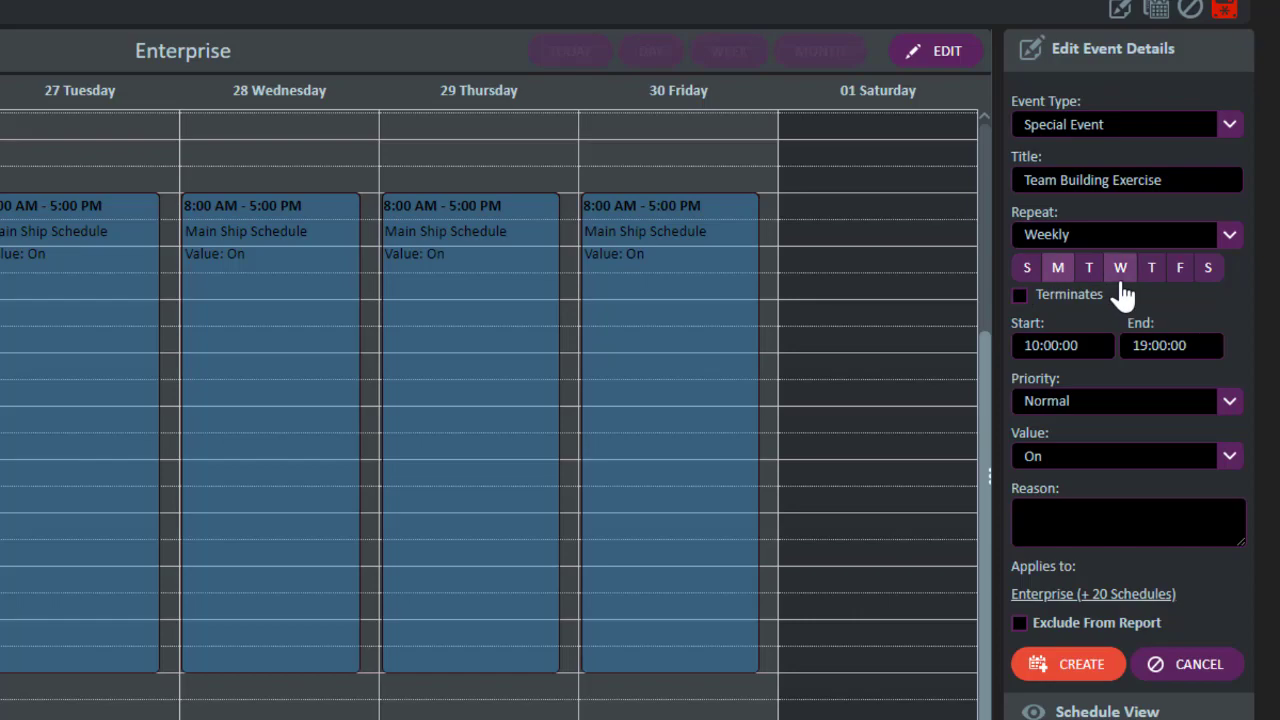
{"action": "left_click", "coordinate": [1181, 270]}
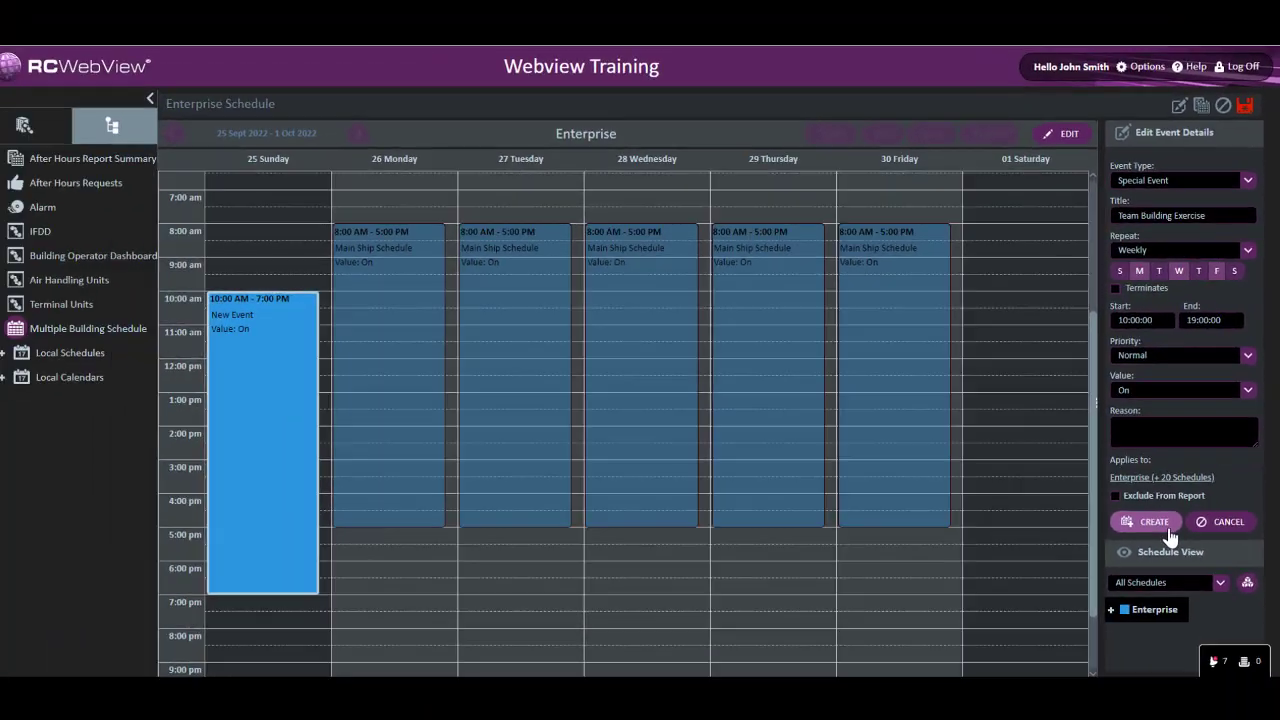
{"action": "left_click", "coordinate": [1152, 522]}
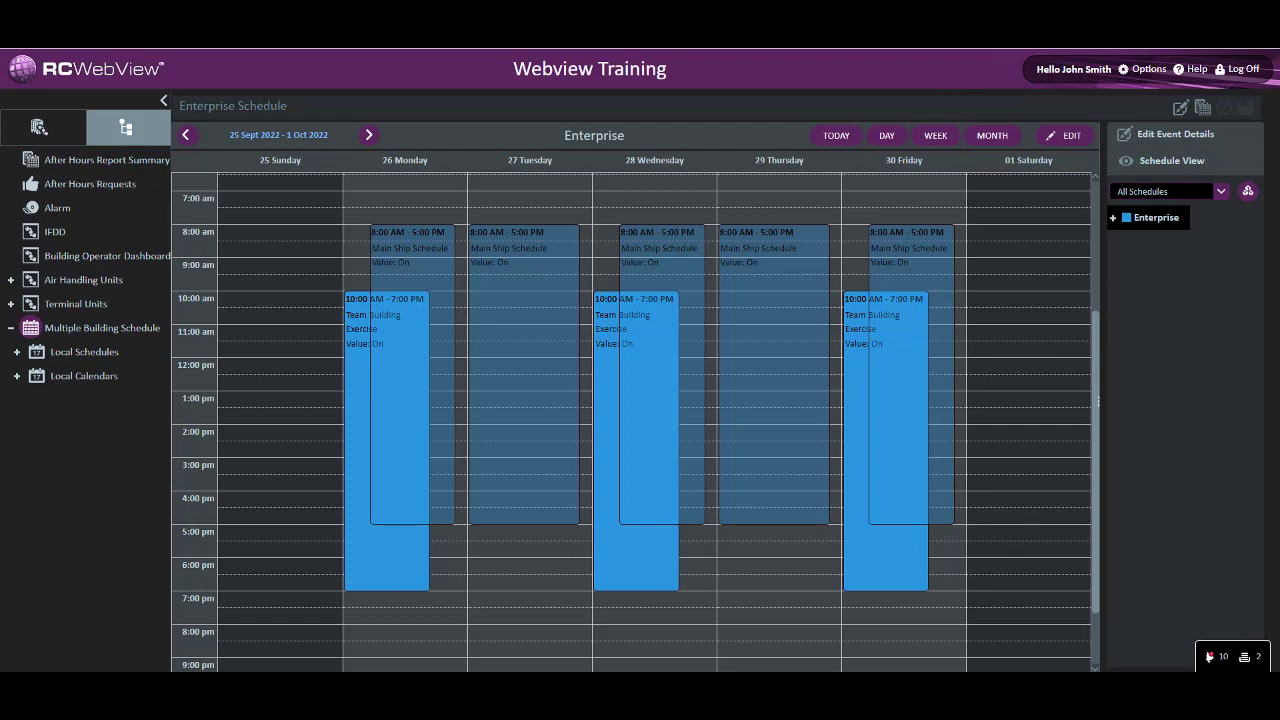
{"action": "left_click", "coordinate": [1077, 143]}
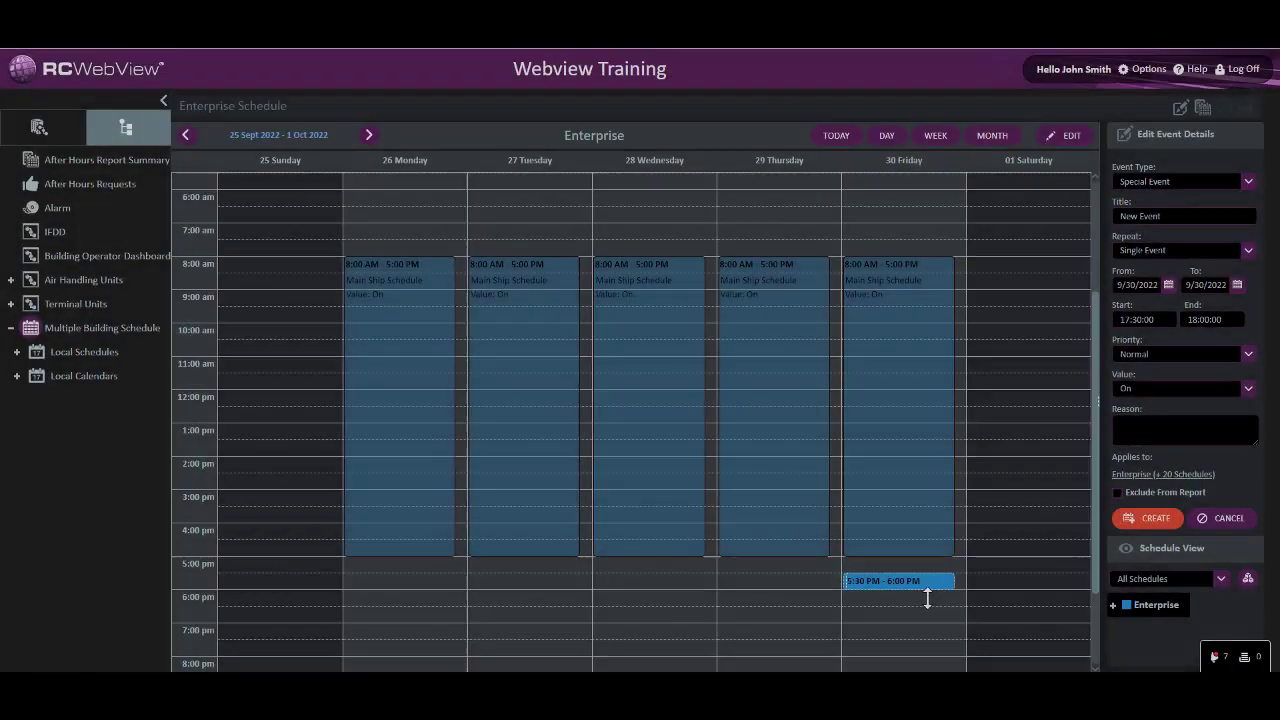
Create a special event titled Monthly Sales Meeting that repeats monthly from 9/30/2022, running 17:30 to 20:00
{"action": "left_click_drag", "start_coordinate": [923, 597], "coordinate": [923, 652]}
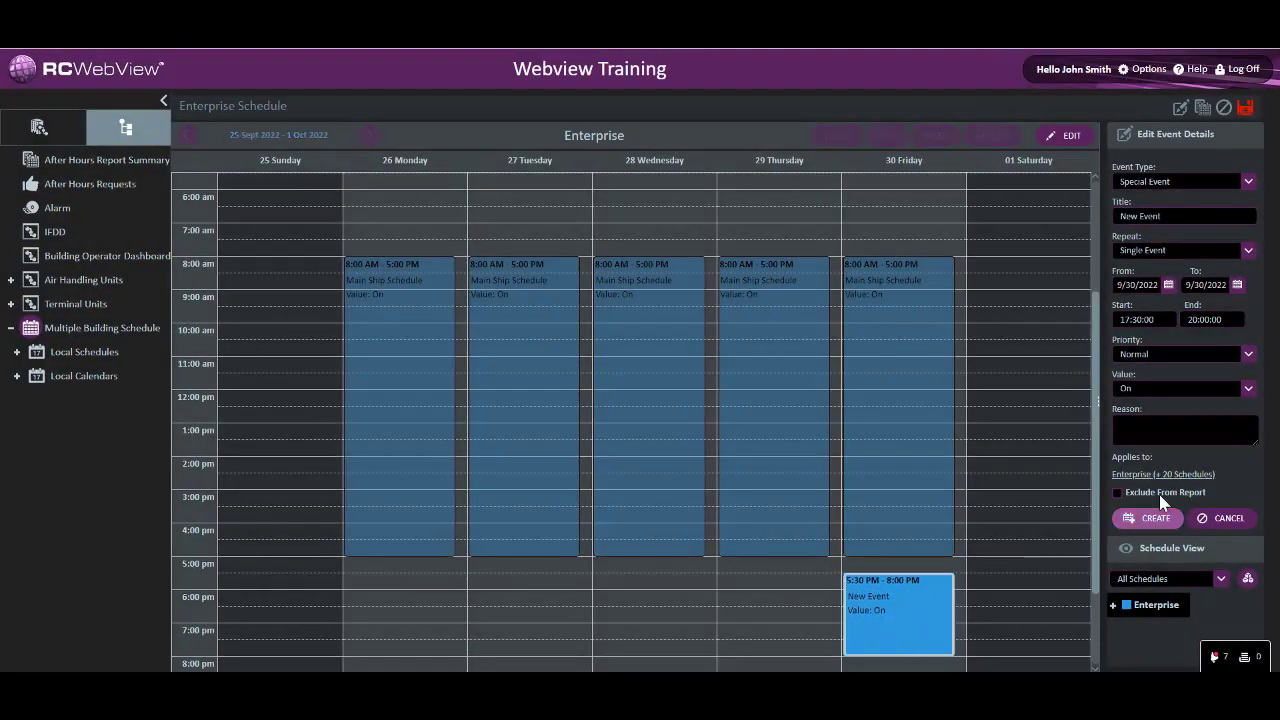
{"action": "left_click_drag", "start_coordinate": [1188, 218], "coordinate": [1137, 204]}
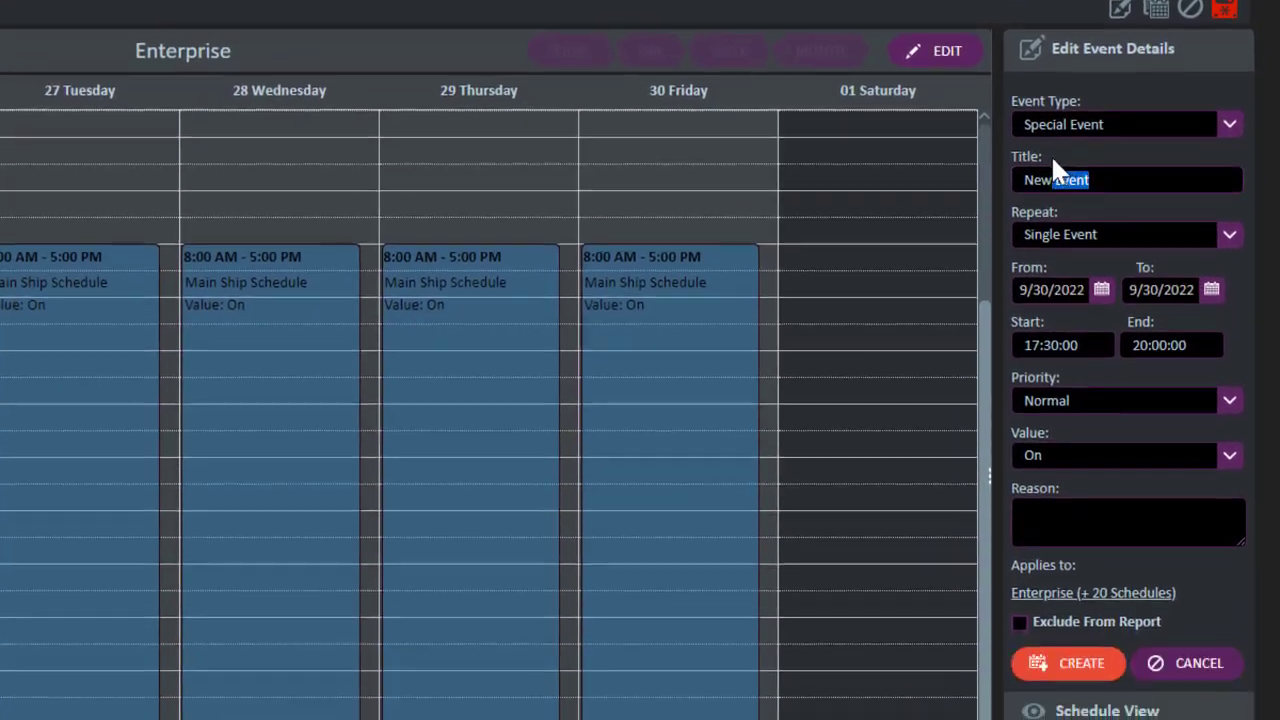
{"action": "left_click_drag", "start_coordinate": [1051, 154], "coordinate": [1018, 162]}
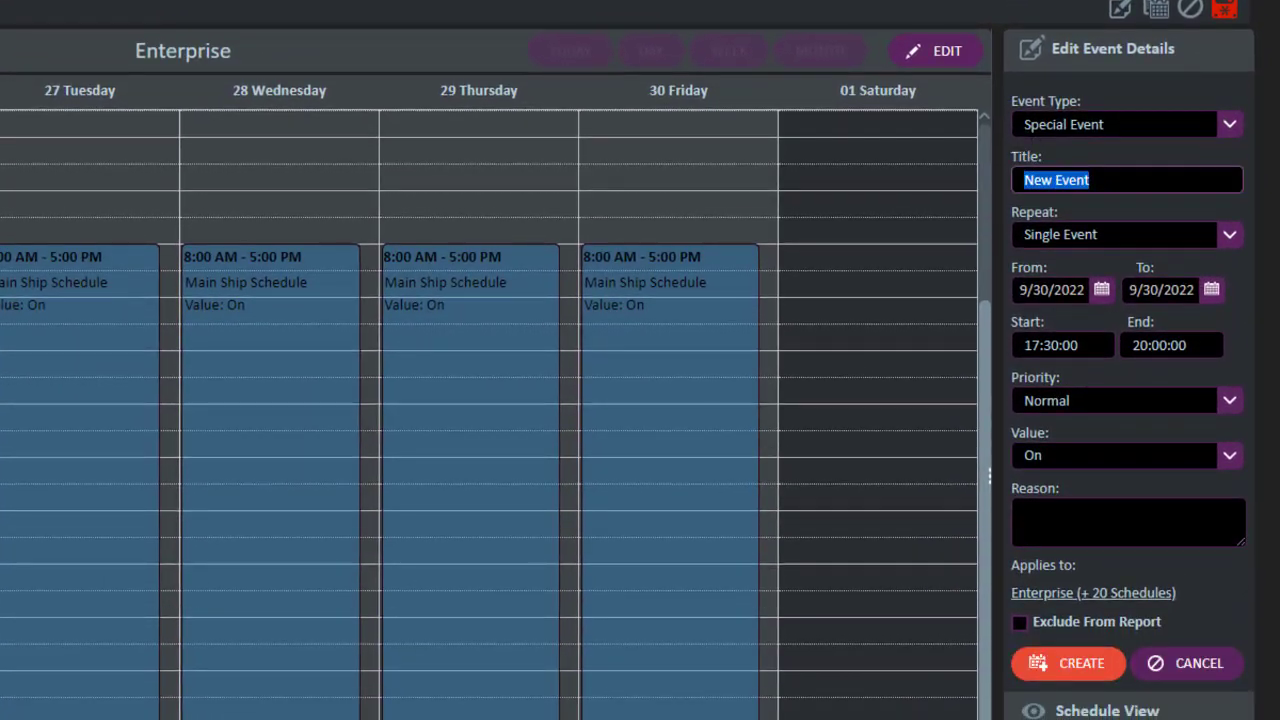
{"action": "type", "text": "Monthly "}
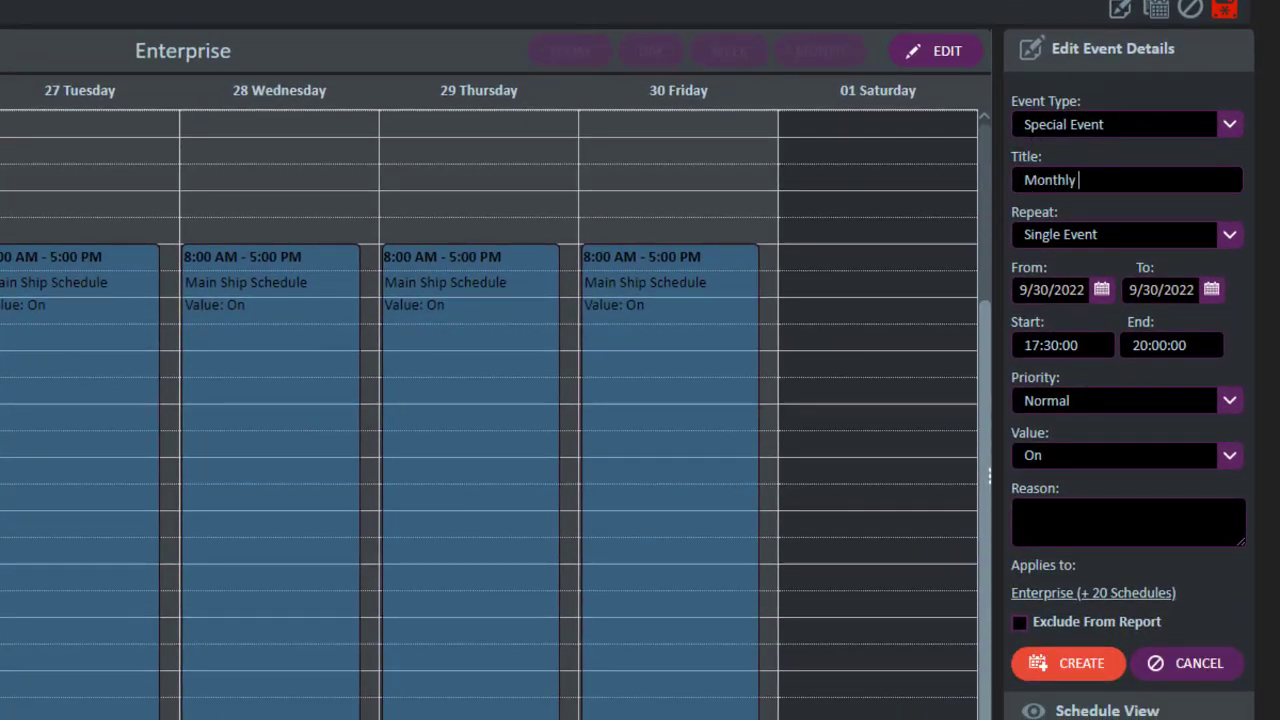
{"action": "type", "text": "Sales Meeting"}
{"action": "left_click", "coordinate": [1228, 238]}
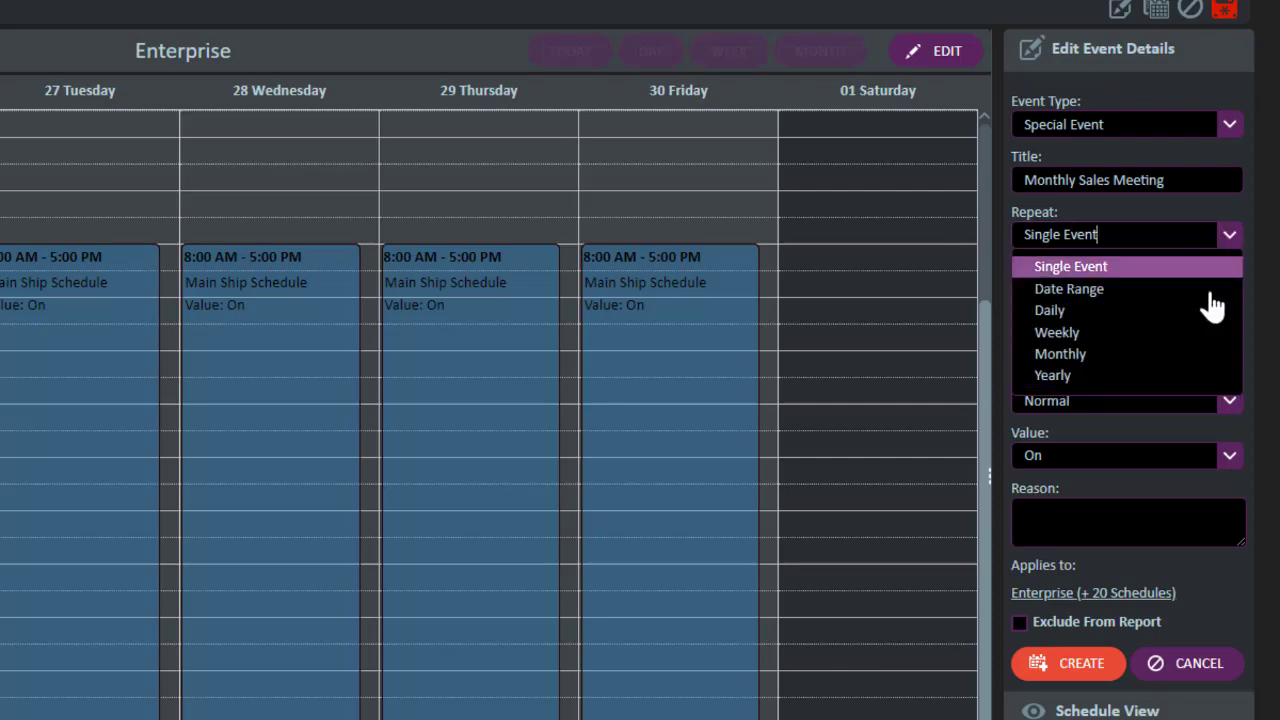
{"action": "left_click", "coordinate": [1182, 355]}
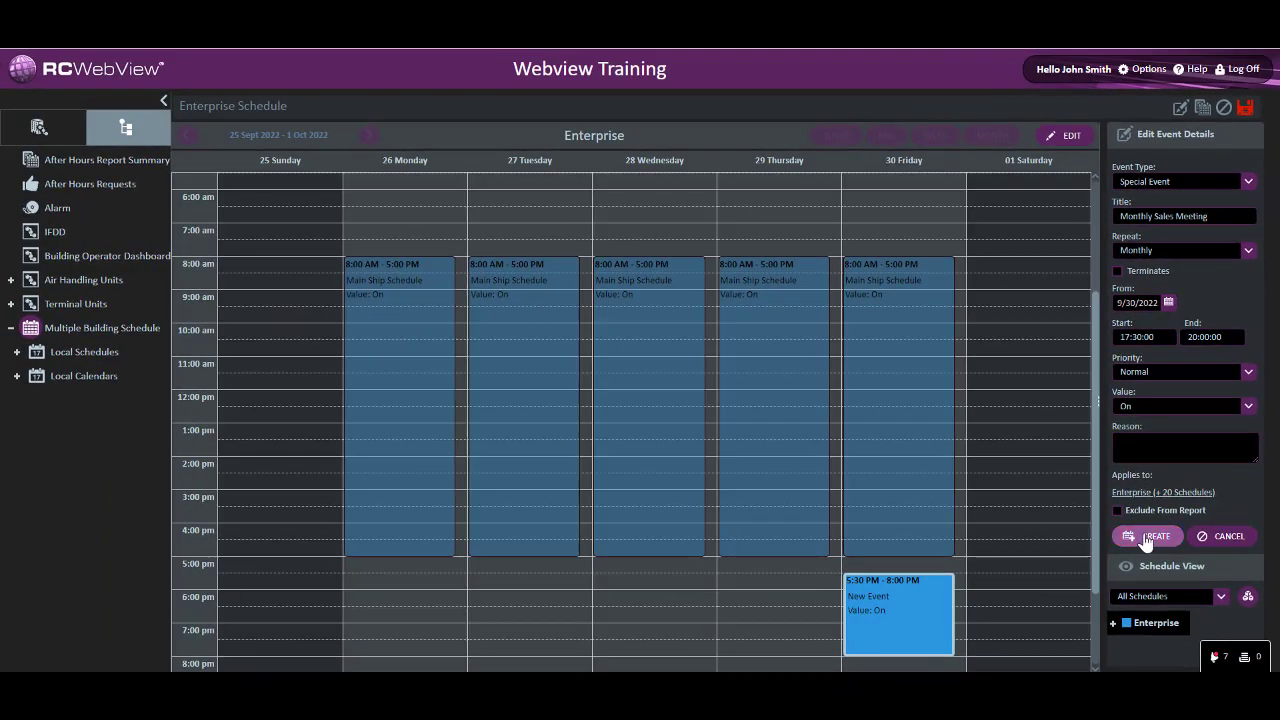
{"action": "left_click", "coordinate": [1072, 683]}
Review the Monthly Sales Meeting's recurrence in the schedule summary by month, moving two months ahead from September 2022
{"action": "left_click", "coordinate": [1055, 140]}
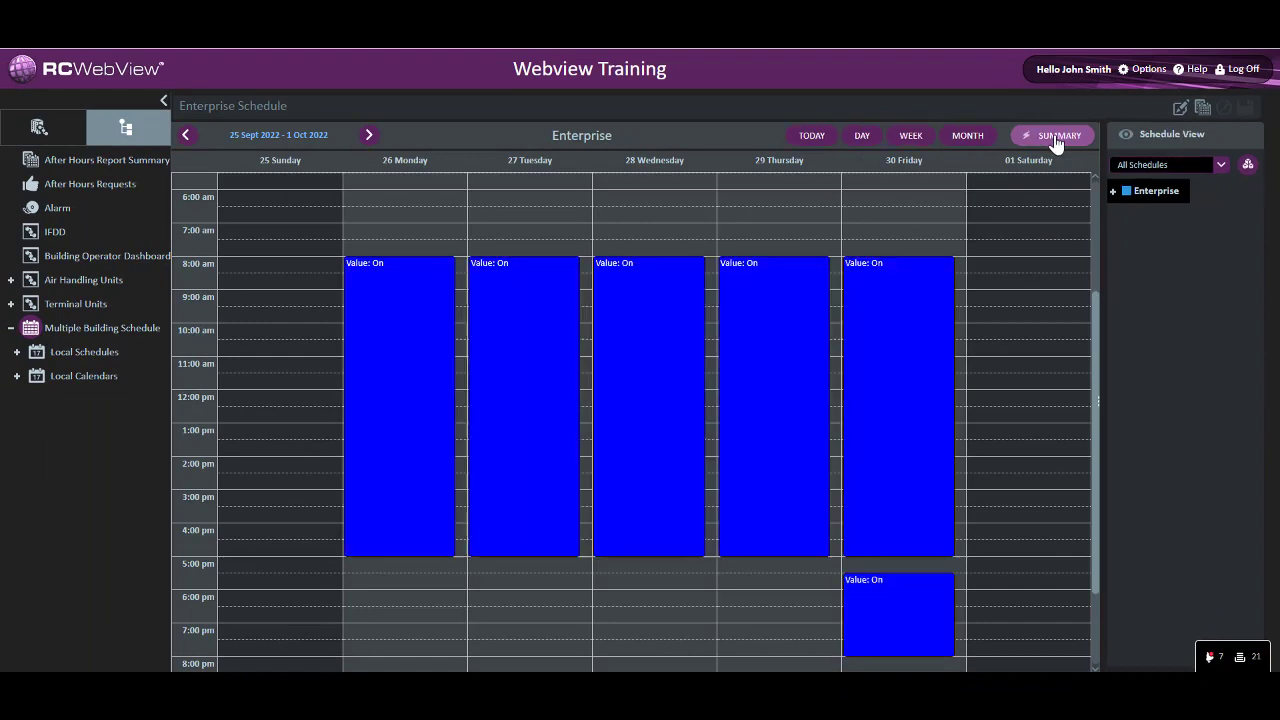
{"action": "left_click", "coordinate": [967, 136]}
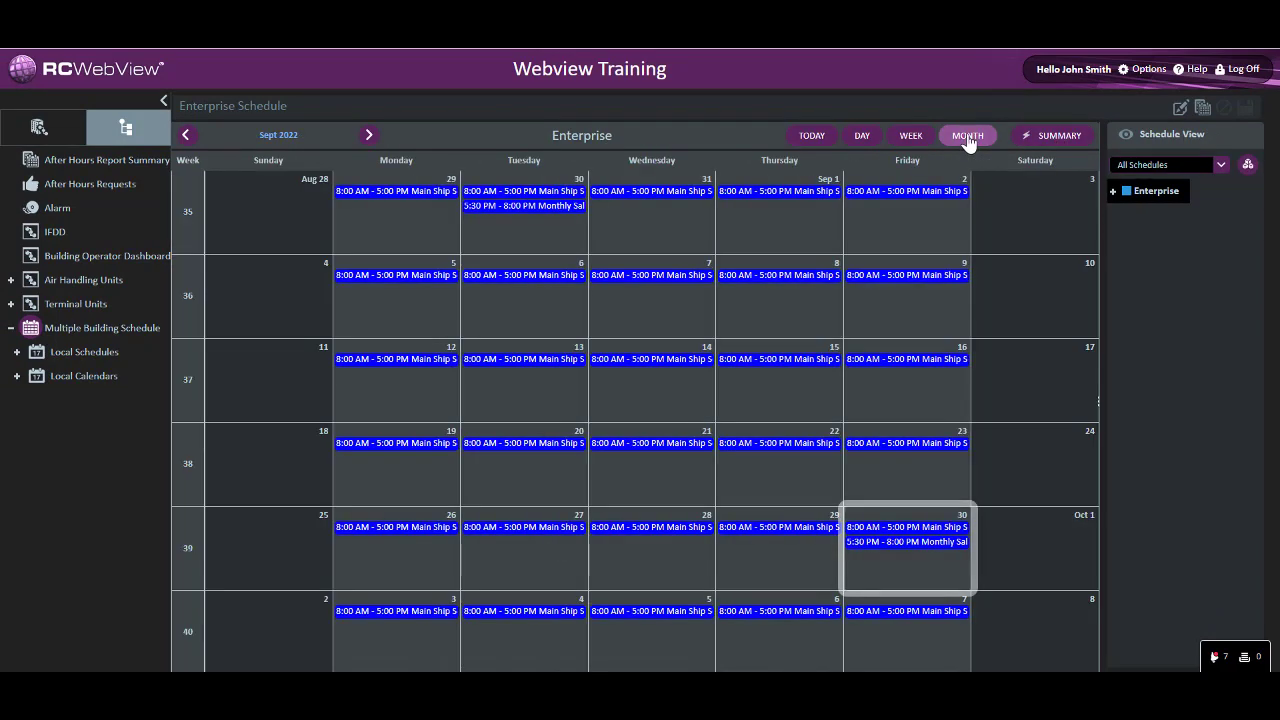
{"action": "left_click", "coordinate": [369, 135]}
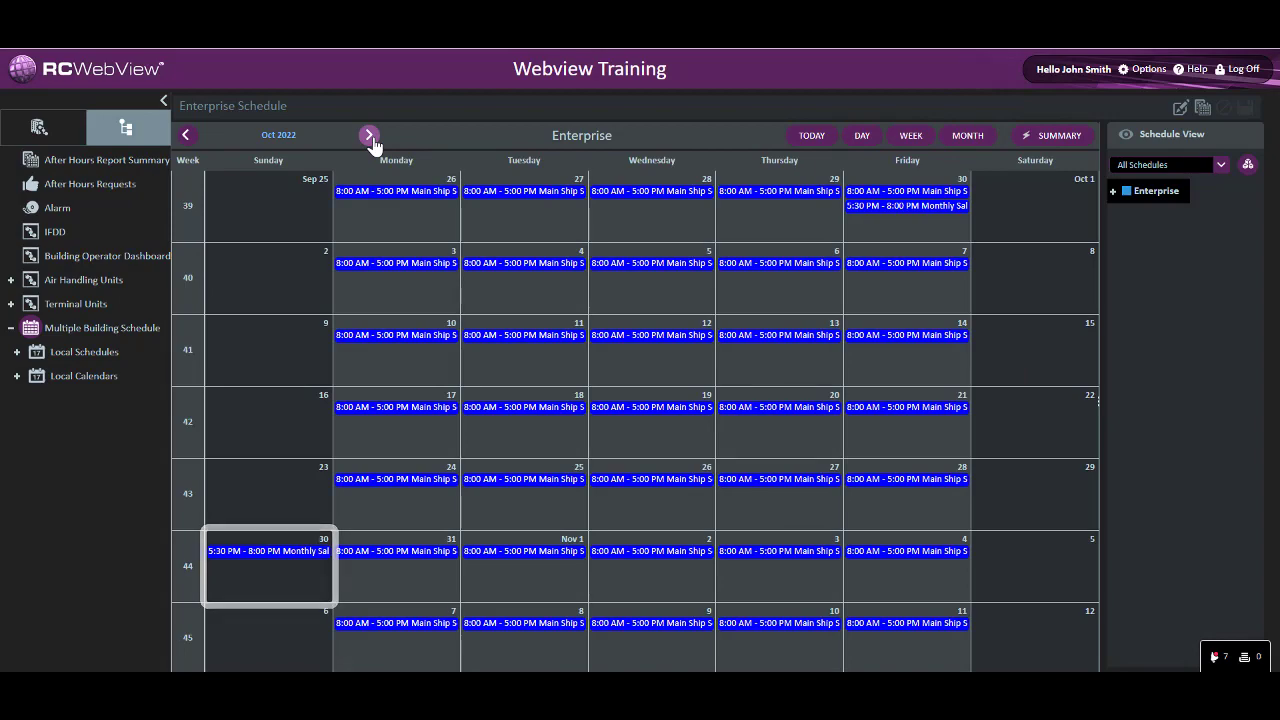
{"action": "left_click", "coordinate": [369, 135]}
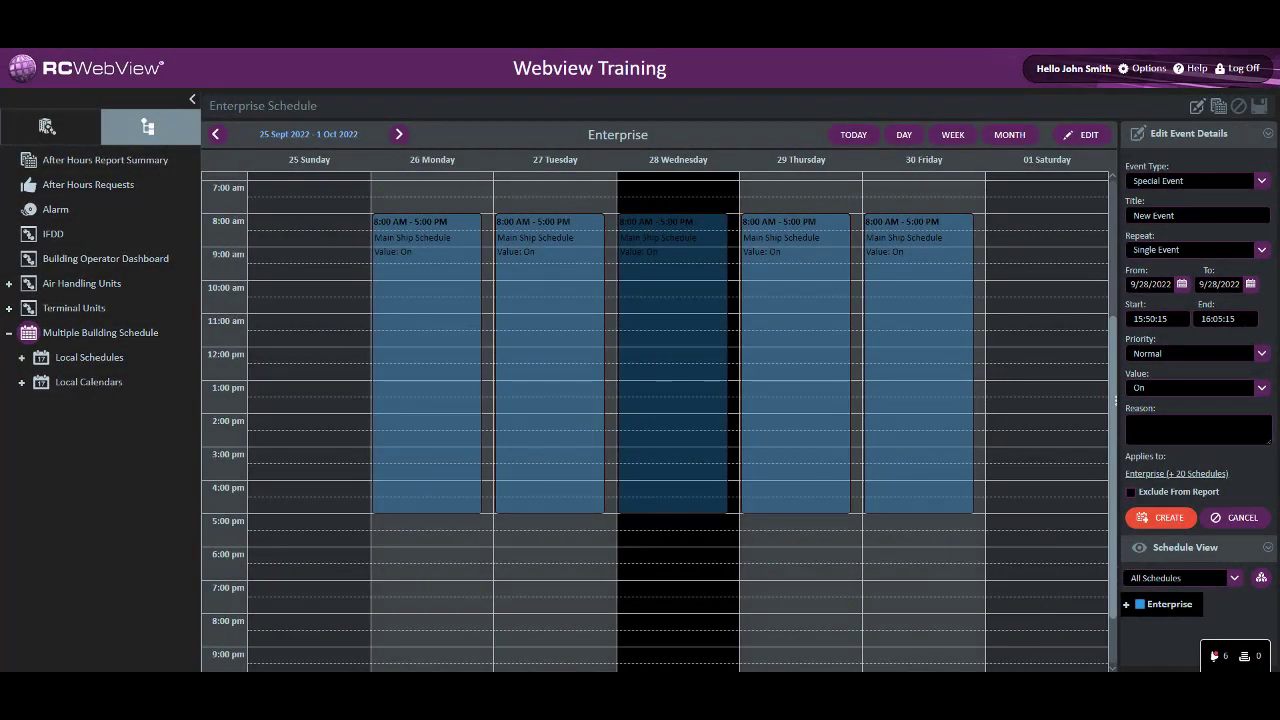
Create a special event titled Birthday that repeats yearly from 9/27/2022, running 7:00 to 21:15 with value Off
{"action": "left_click_drag", "start_coordinate": [563, 189], "coordinate": [520, 662]}
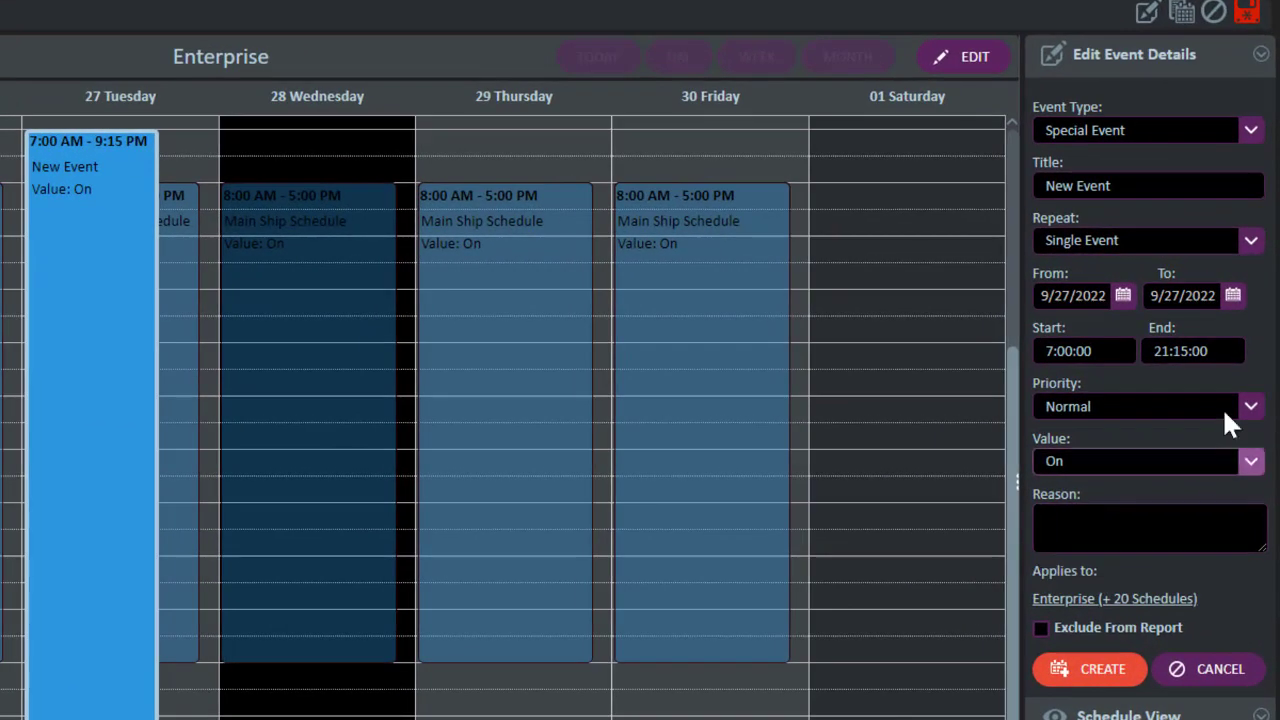
{"action": "left_click", "coordinate": [1250, 240]}
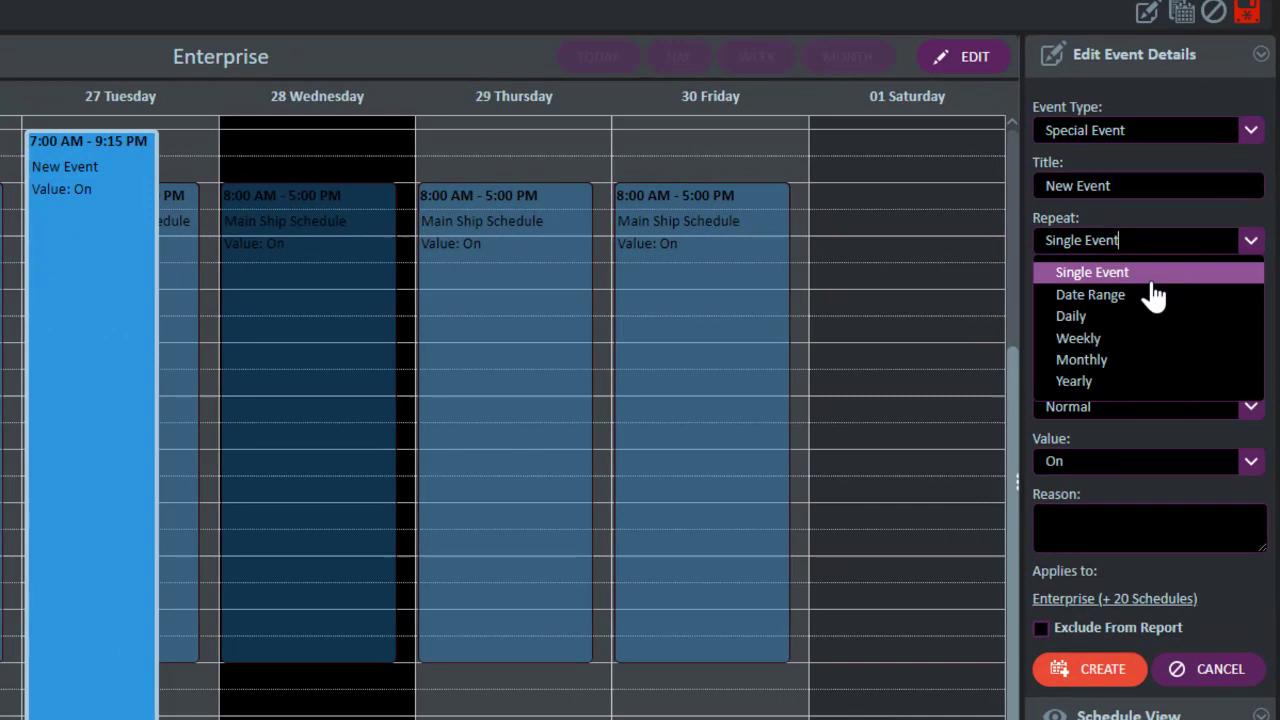
{"action": "left_click", "coordinate": [1122, 384]}
{"action": "left_click", "coordinate": [1160, 186]}
{"action": "left_click_drag", "start_coordinate": [1112, 184], "coordinate": [1039, 170]}
{"action": "type", "text": "Birthday"}
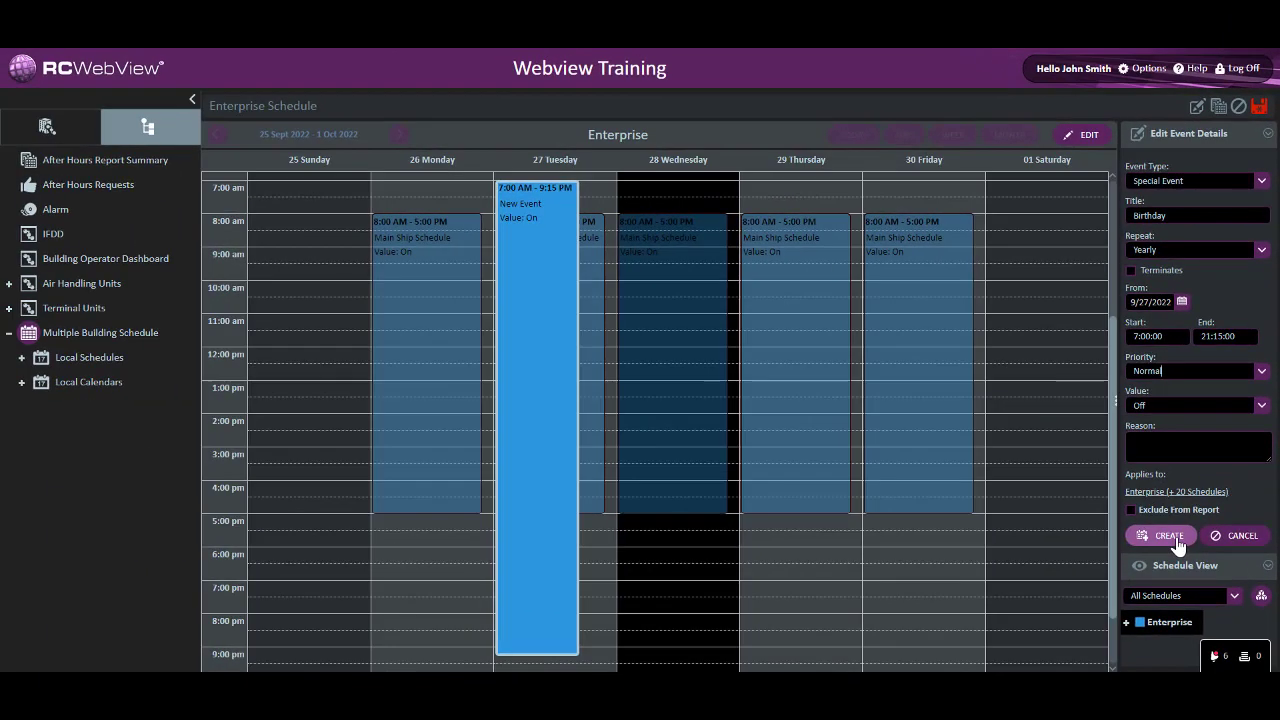
{"action": "left_click", "coordinate": [1176, 543]}
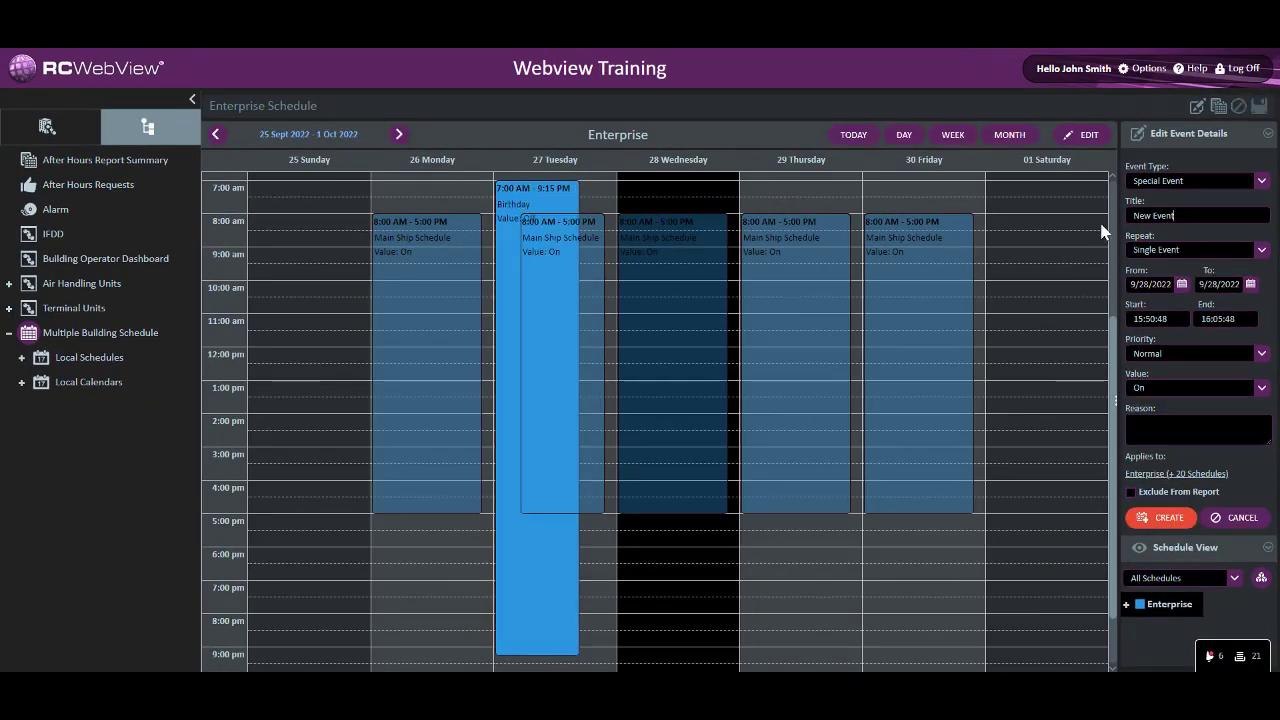
Review the yearly Birthday event in the Enterprise schedule summary by month, moving one month ahead from September 2022
{"action": "left_click", "coordinate": [1088, 138]}
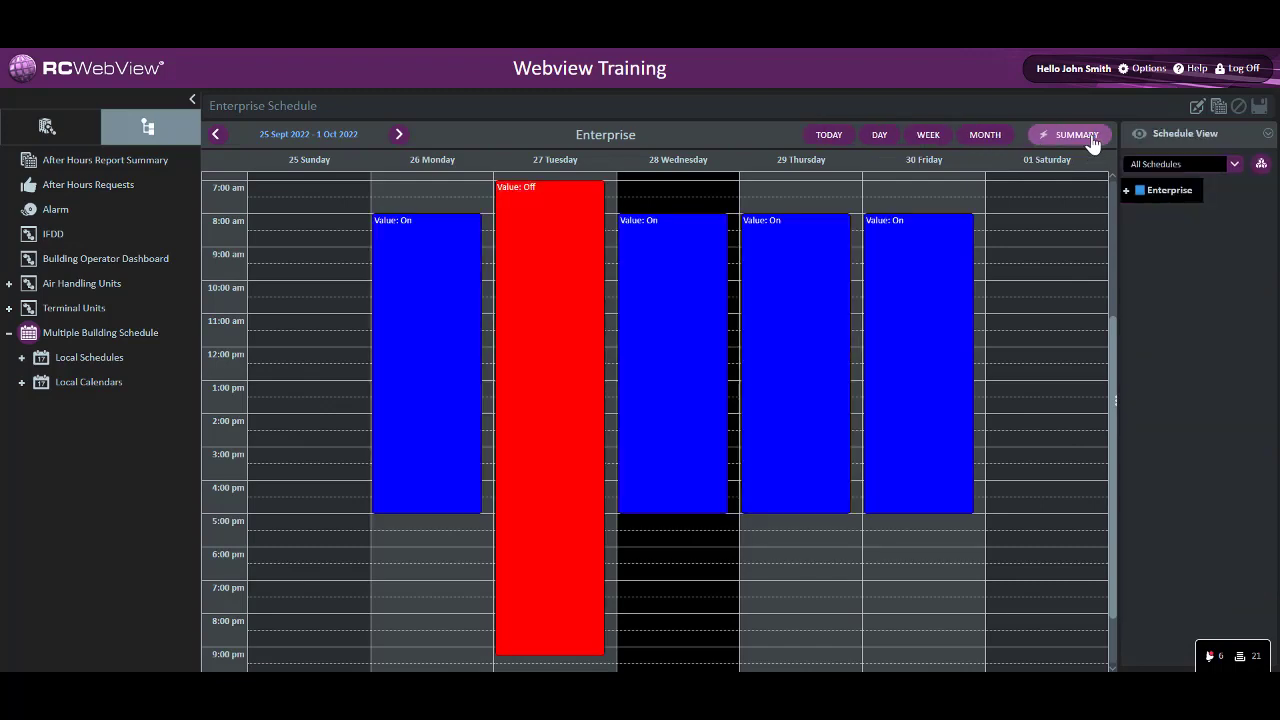
{"action": "left_click", "coordinate": [986, 138]}
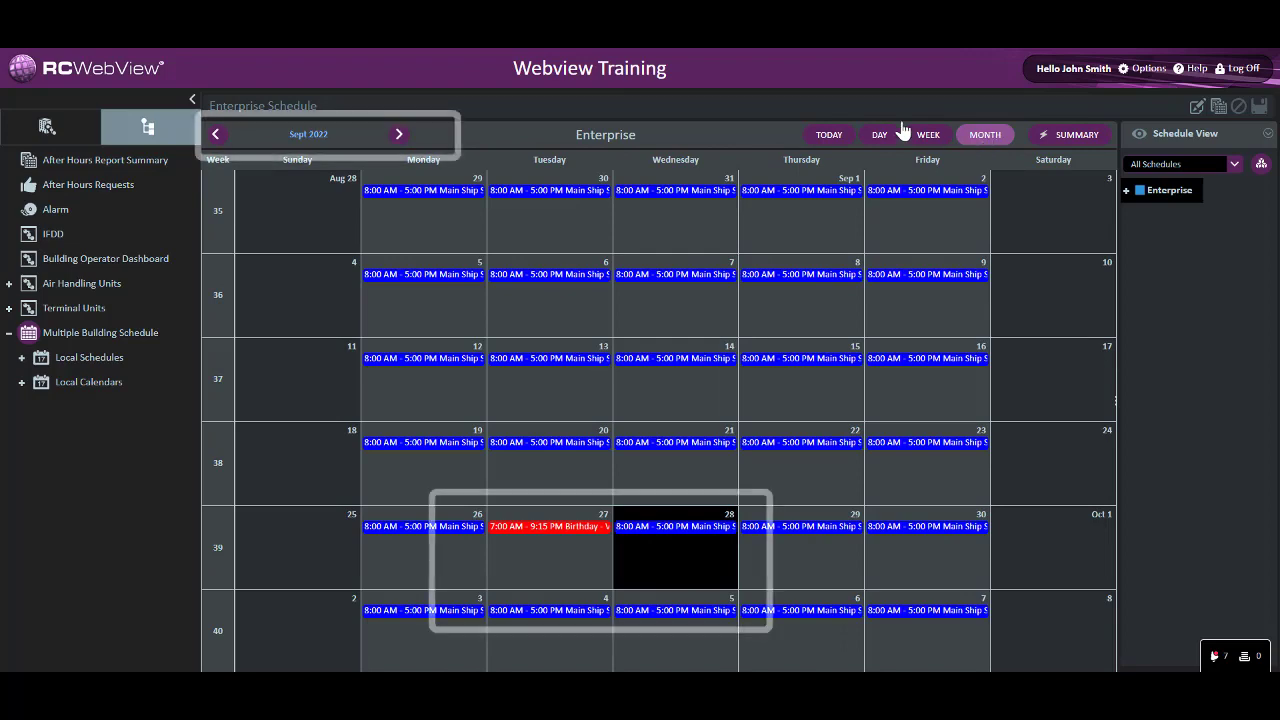
{"action": "left_click", "coordinate": [402, 138]}
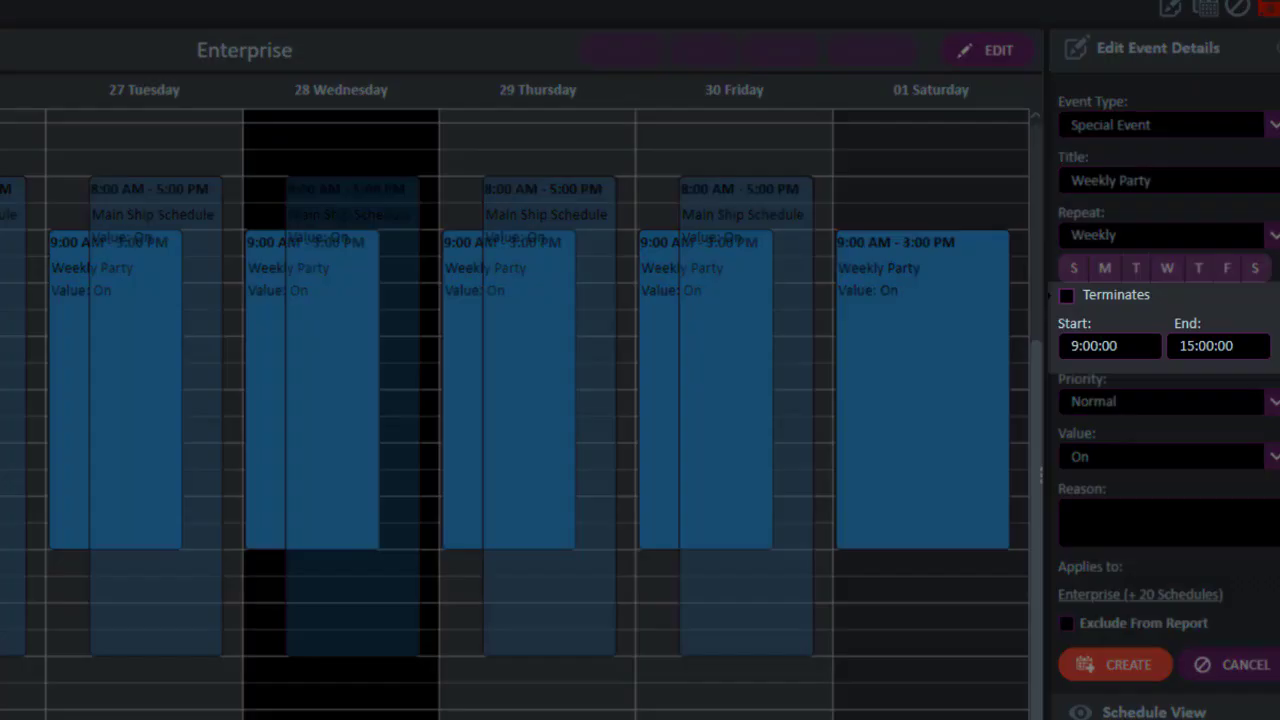
Check the Weekly Party event's Terminates option by enabling and disabling it, and view the available priorities
{"action": "left_click", "coordinate": [1066, 296]}
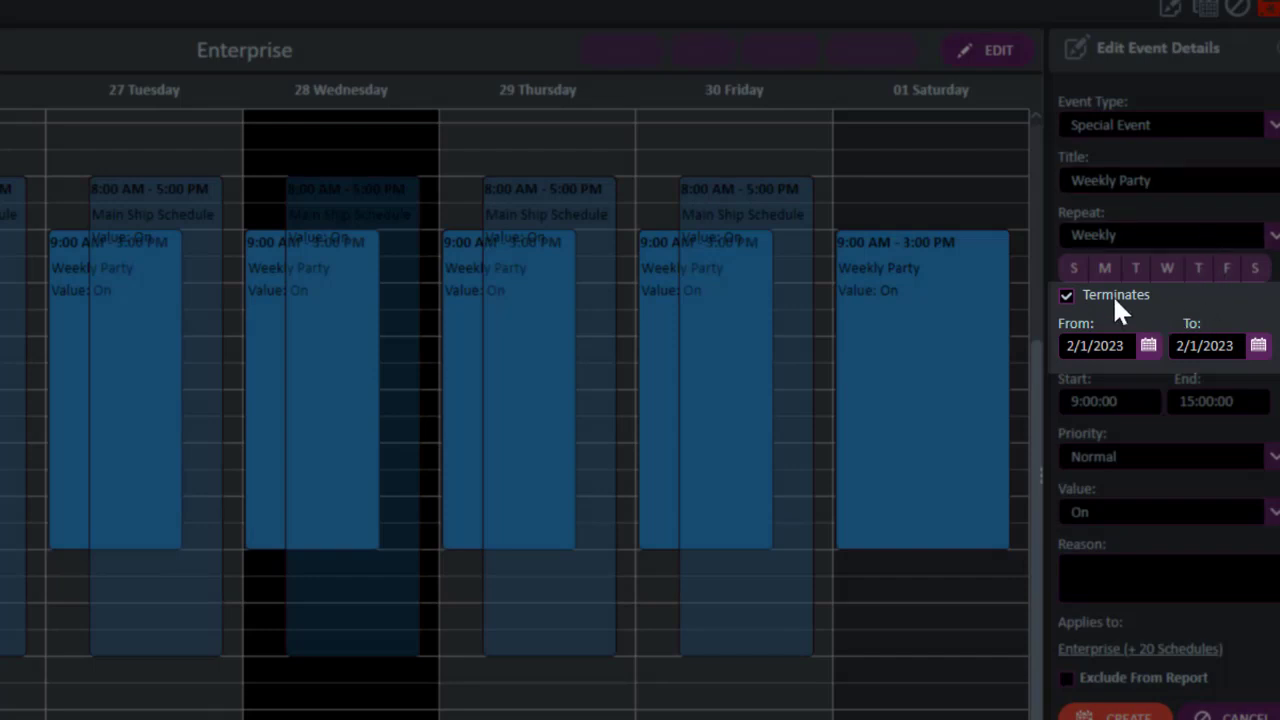
{"action": "left_click", "coordinate": [1066, 296]}
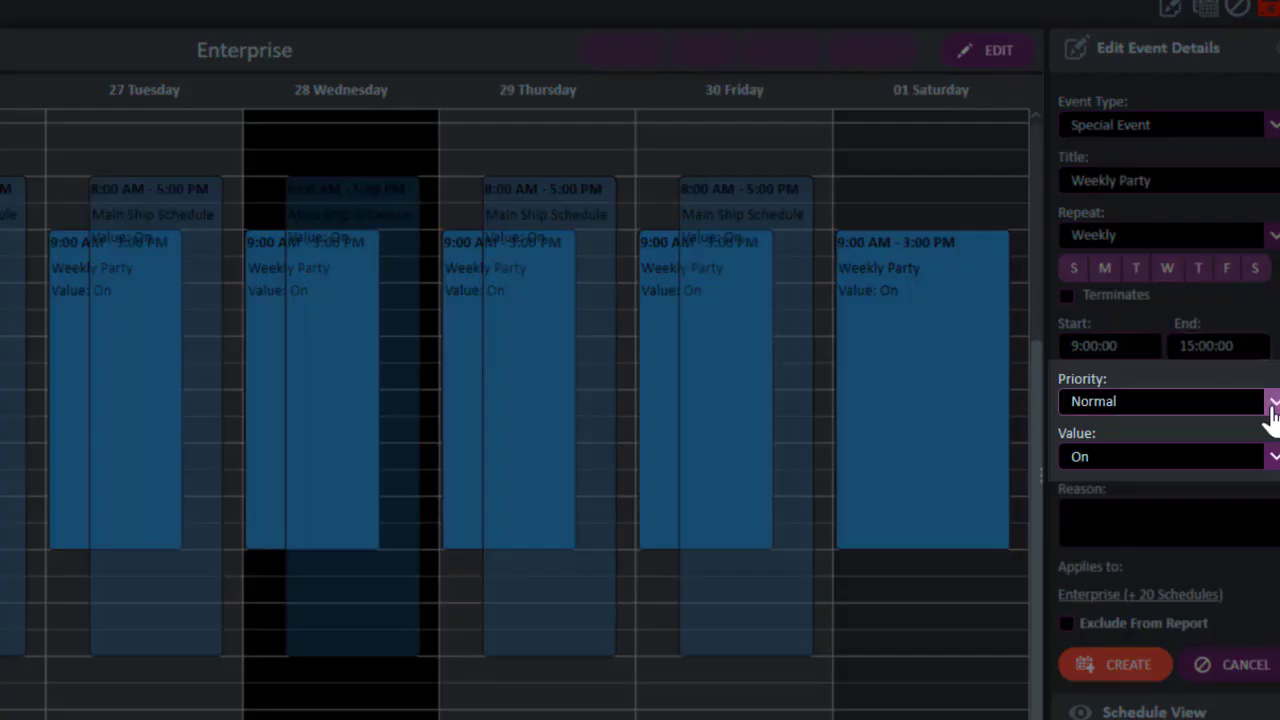
{"action": "left_click", "coordinate": [1272, 401]}
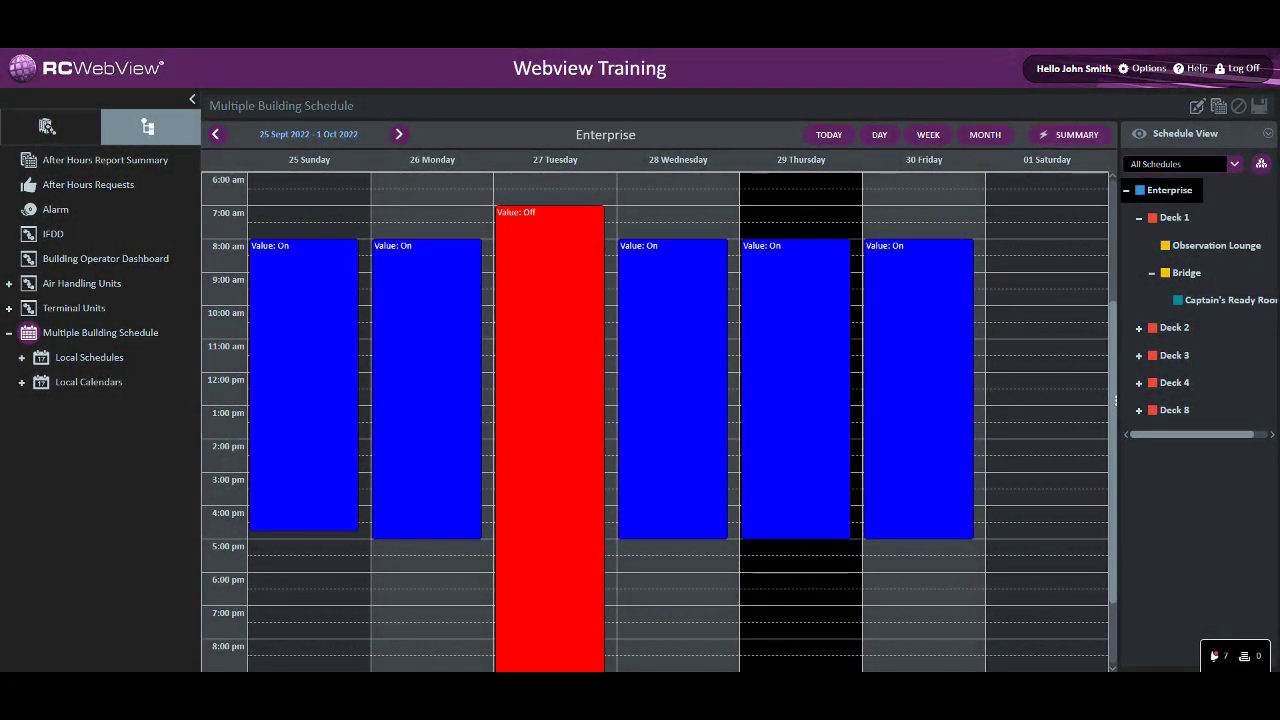
Create a single special event titled Bottom Level Special Event in the Captain's Ready Room schedule on 9/25/2022, from 8:00 to 16:45
{"action": "left_click", "coordinate": [1229, 300]}
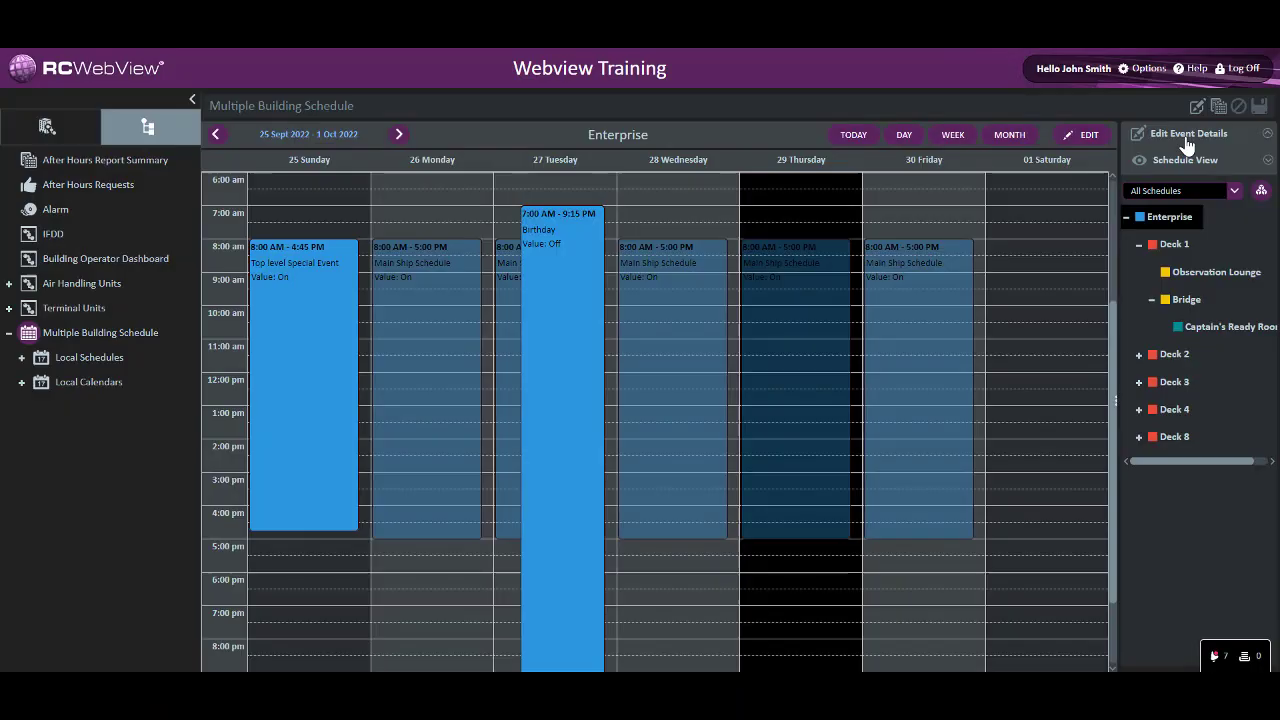
{"action": "left_click", "coordinate": [1217, 322]}
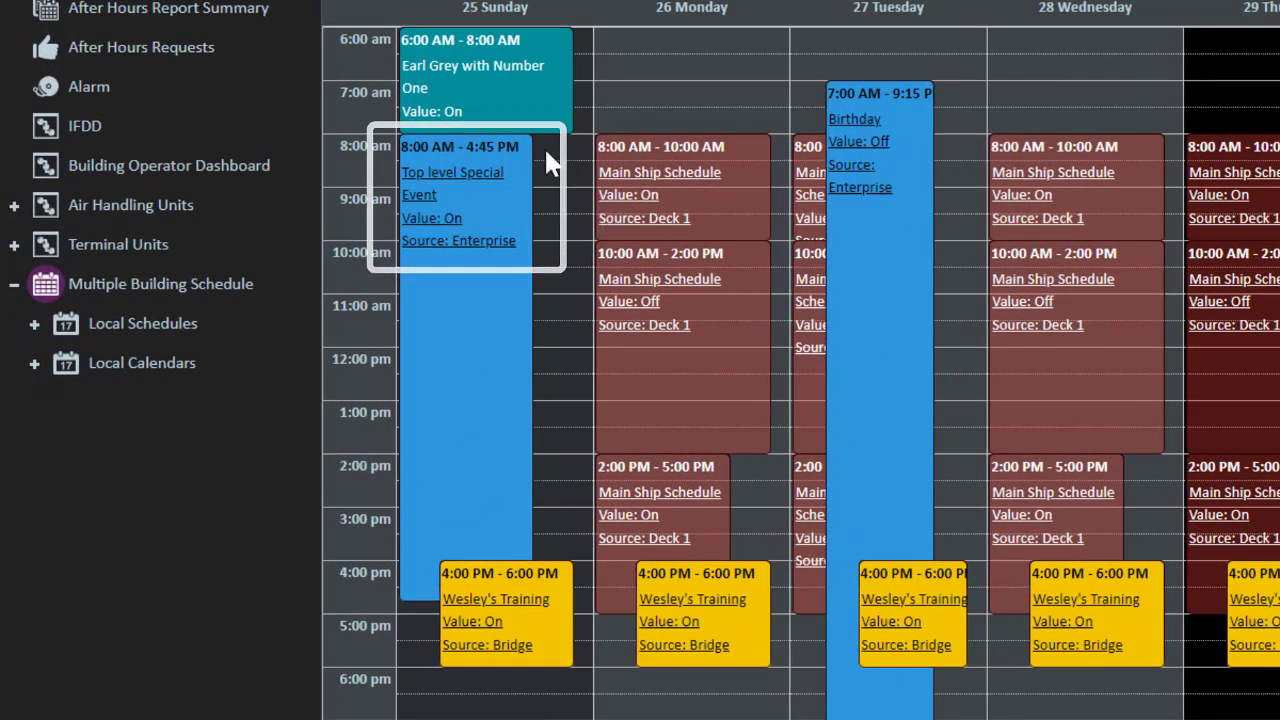
{"action": "left_click_drag", "start_coordinate": [541, 141], "coordinate": [458, 598]}
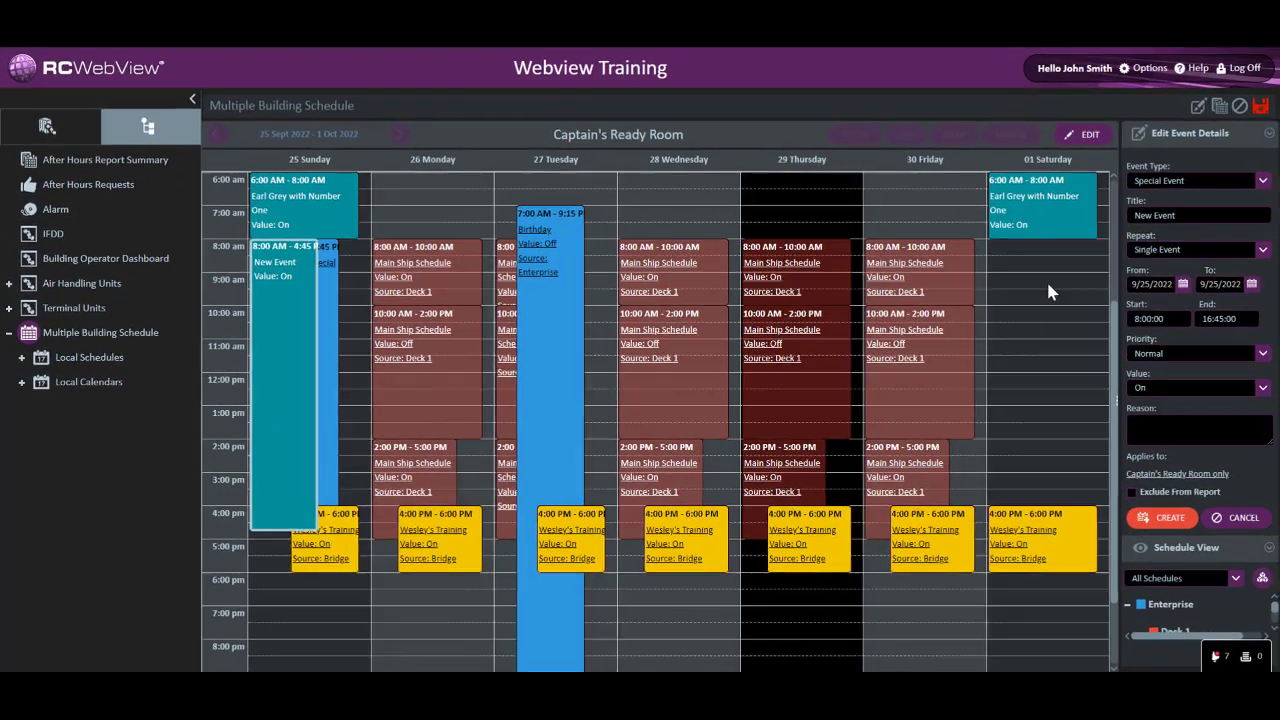
{"action": "left_click_drag", "start_coordinate": [1177, 216], "coordinate": [1126, 221]}
{"action": "type", "text": "B"}
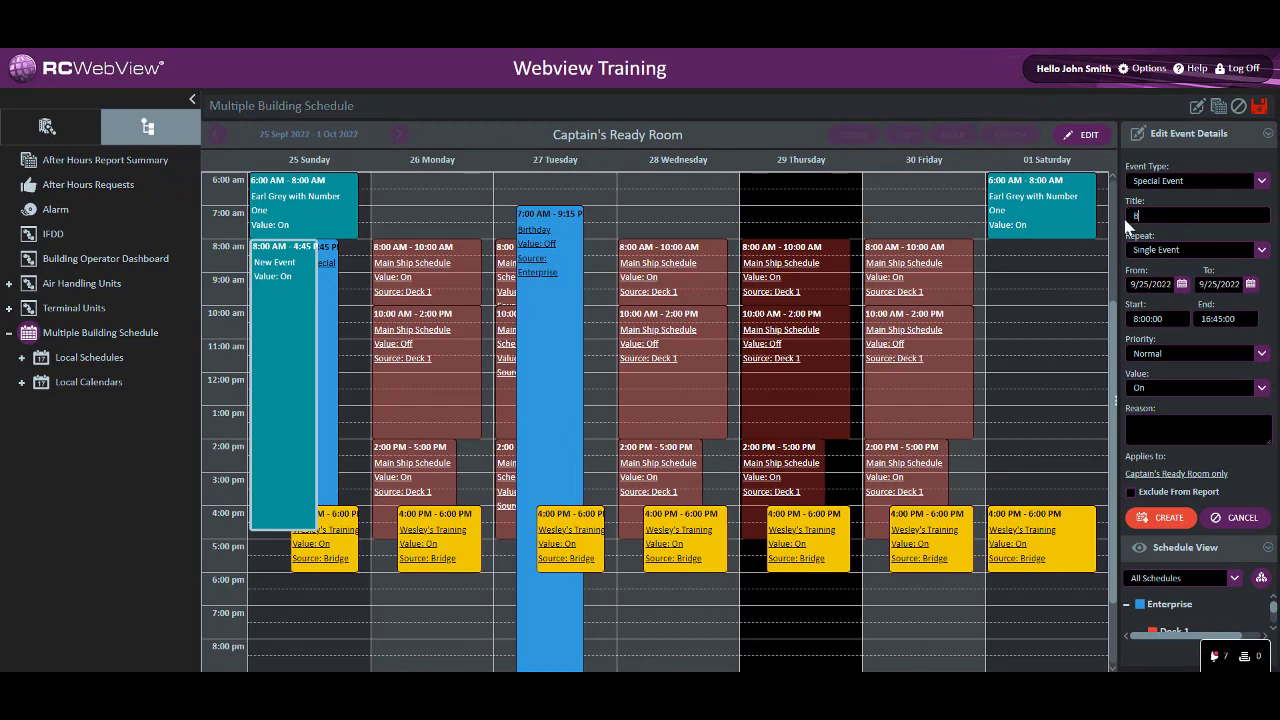
{"action": "type", "text": "ottom Level Special Event"}
{"action": "key", "text": "Return"}
Change the Bottom Level Special Event's value to Off and update the event
{"action": "left_click", "coordinate": [1261, 354]}
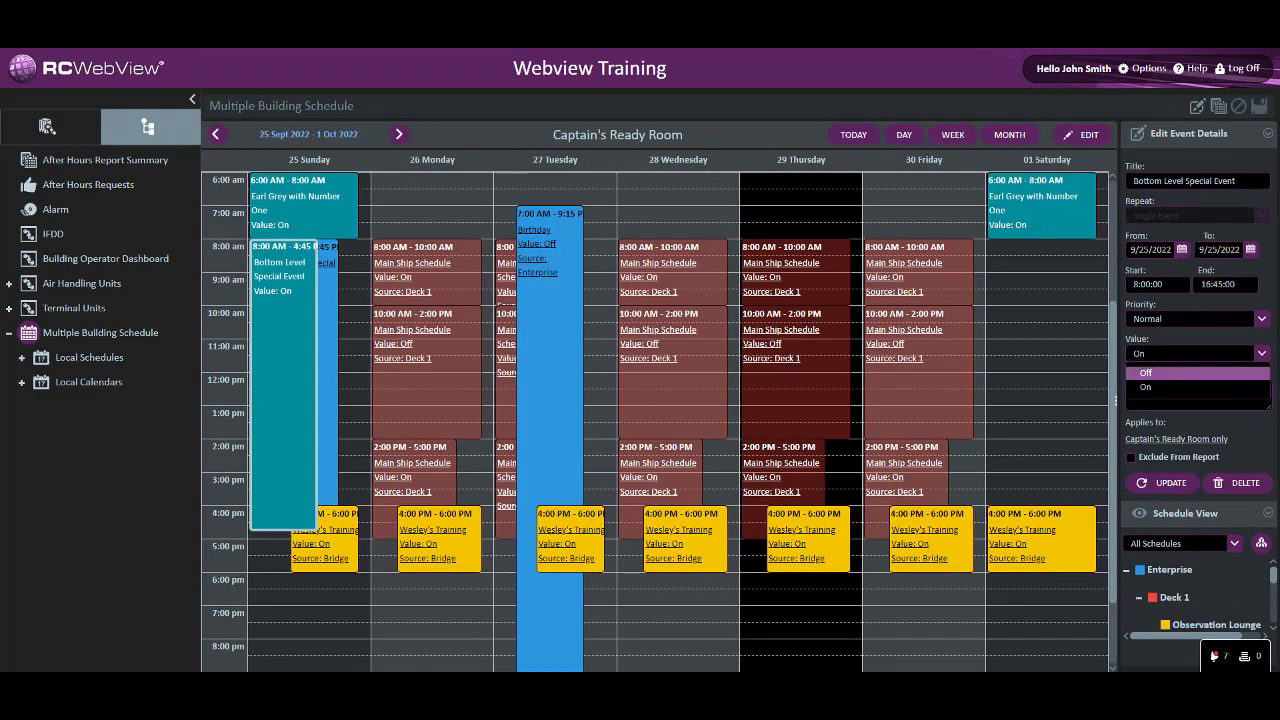
{"action": "left_click", "coordinate": [1180, 388]}
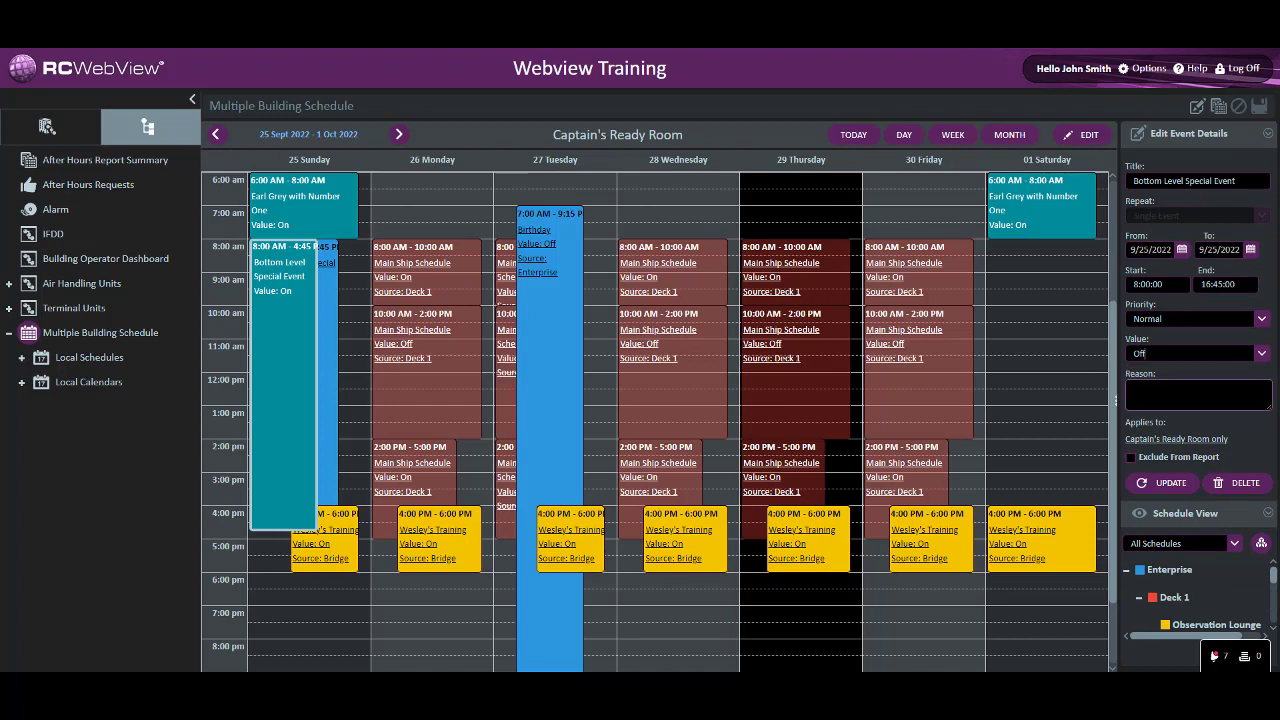
{"action": "left_click", "coordinate": [1166, 483]}
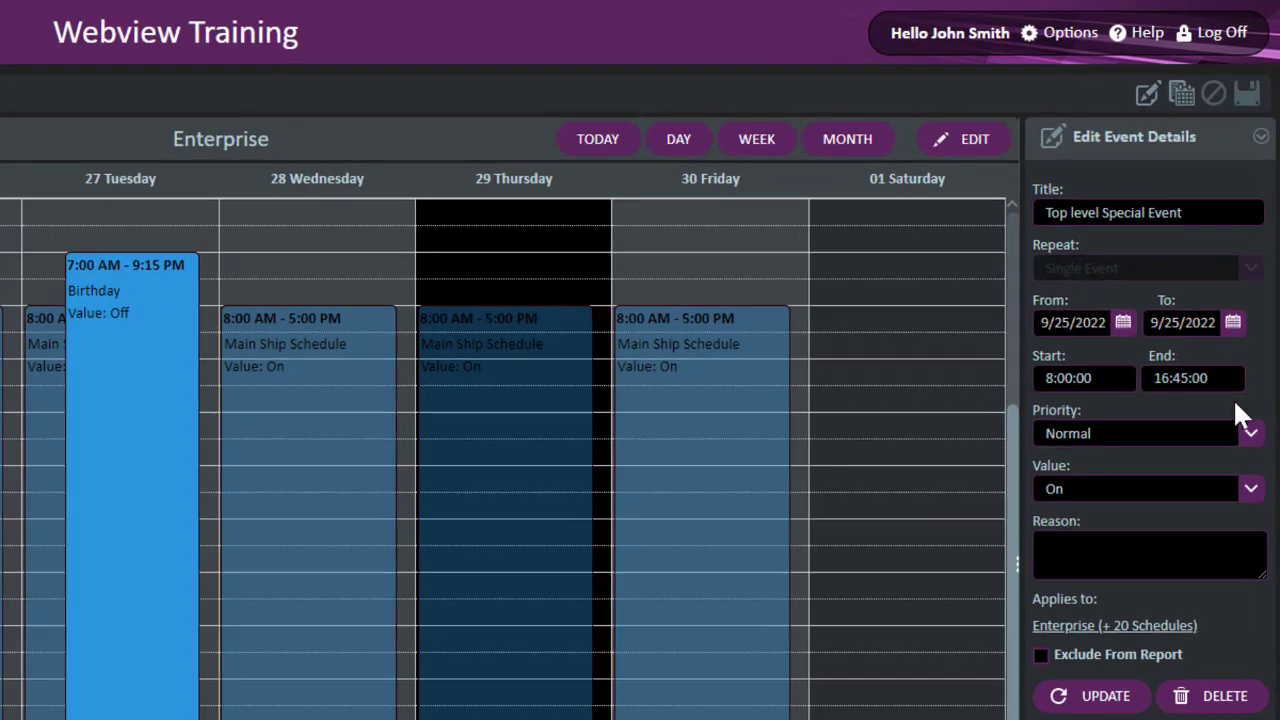
Update the Enterprise schedule's Top level Special Event to High Priority, and check the summary for Captain's Ready Room
{"action": "left_click", "coordinate": [1250, 427]}
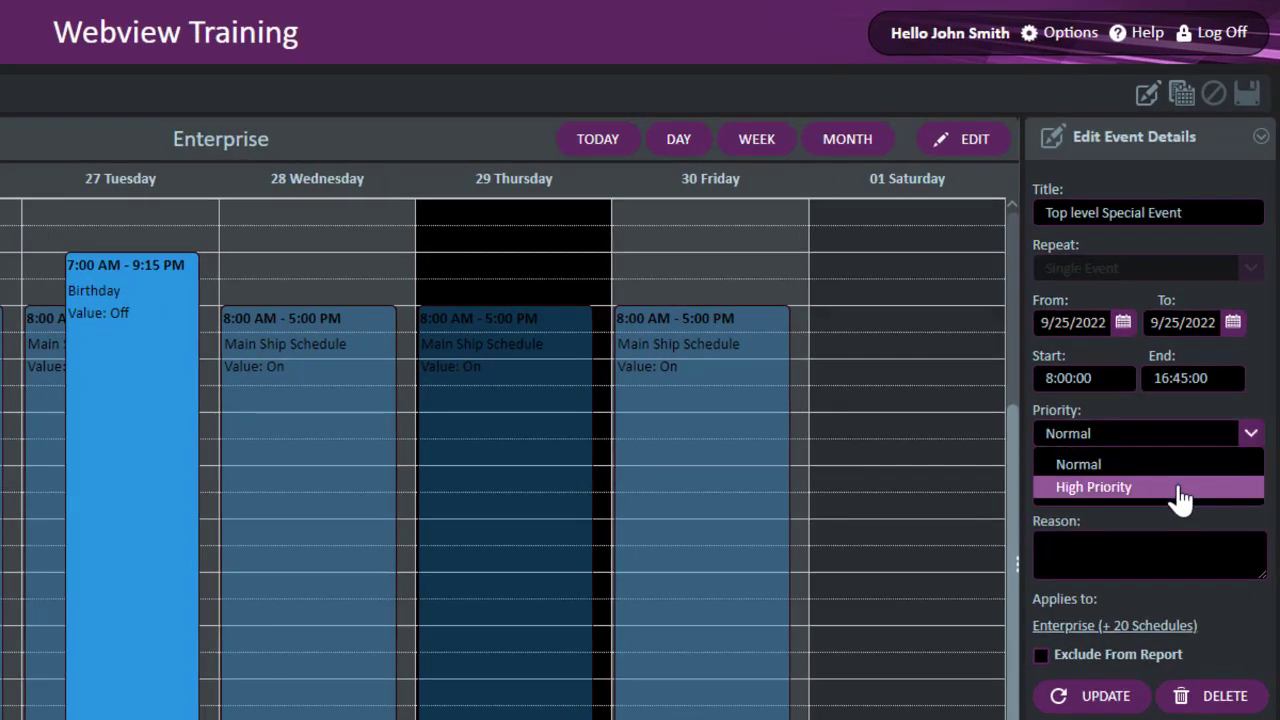
{"action": "left_click", "coordinate": [1180, 487]}
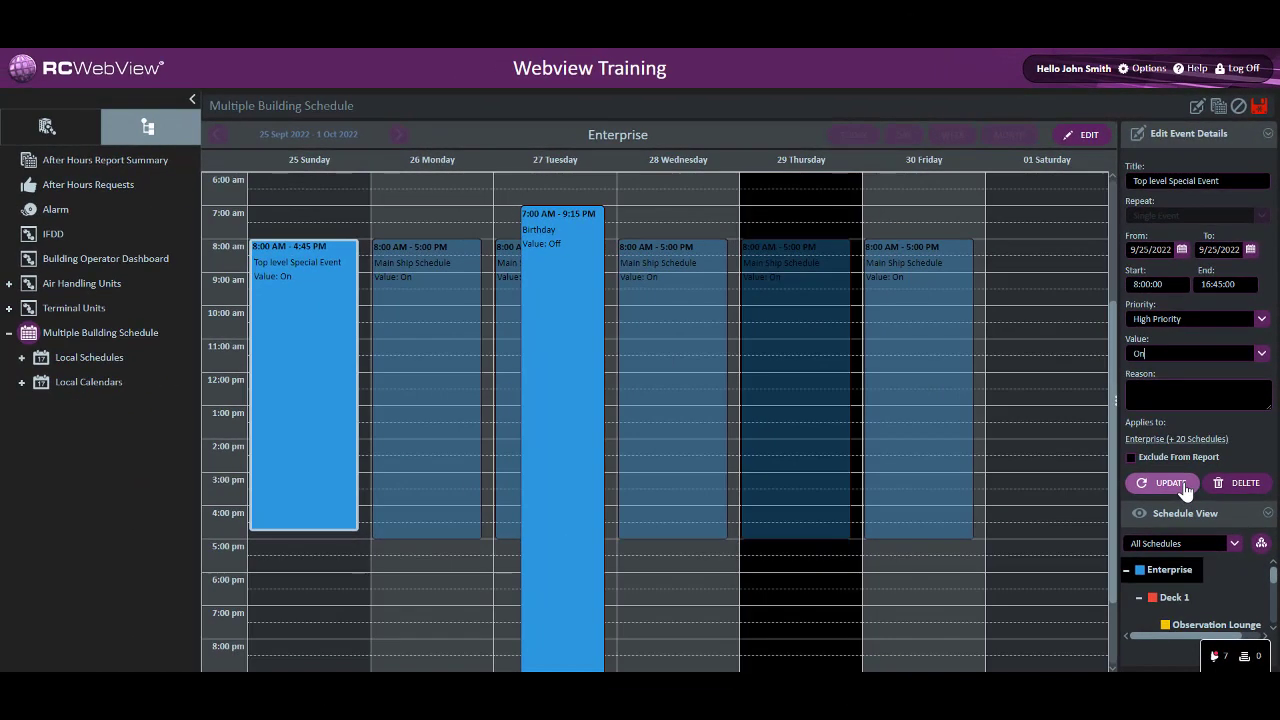
{"action": "left_click", "coordinate": [1184, 488]}
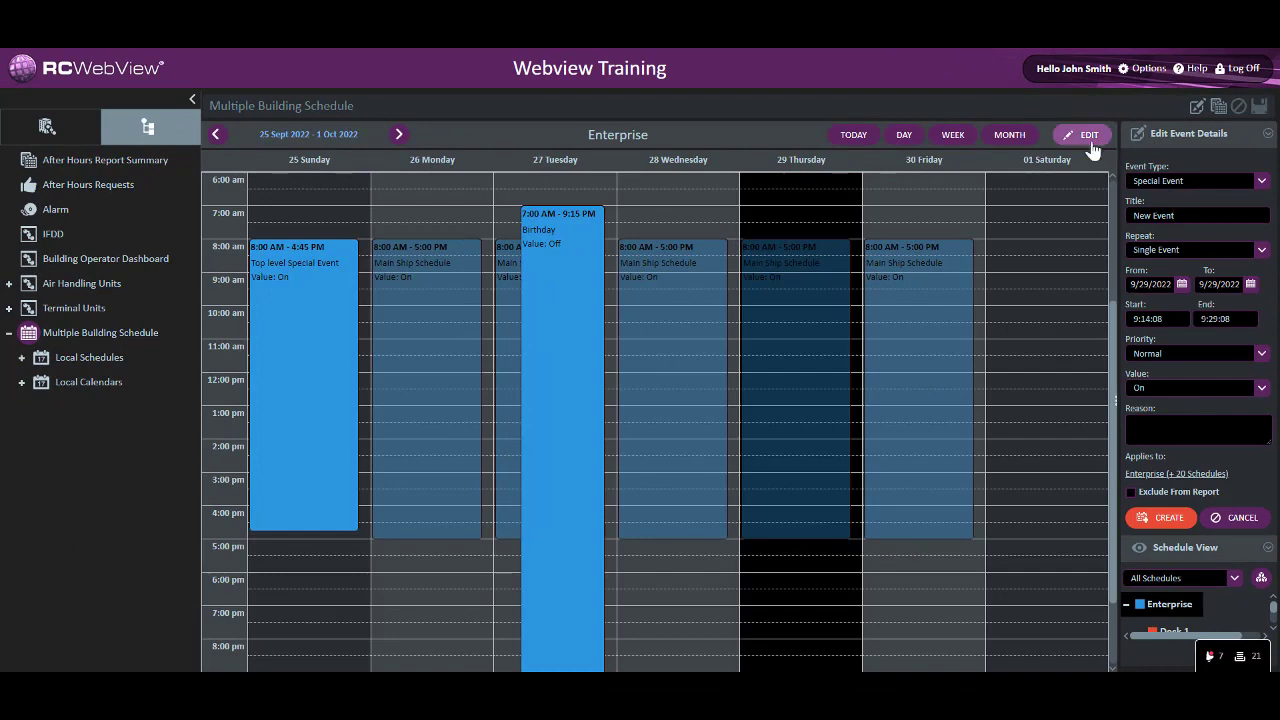
{"action": "left_click", "coordinate": [1093, 144]}
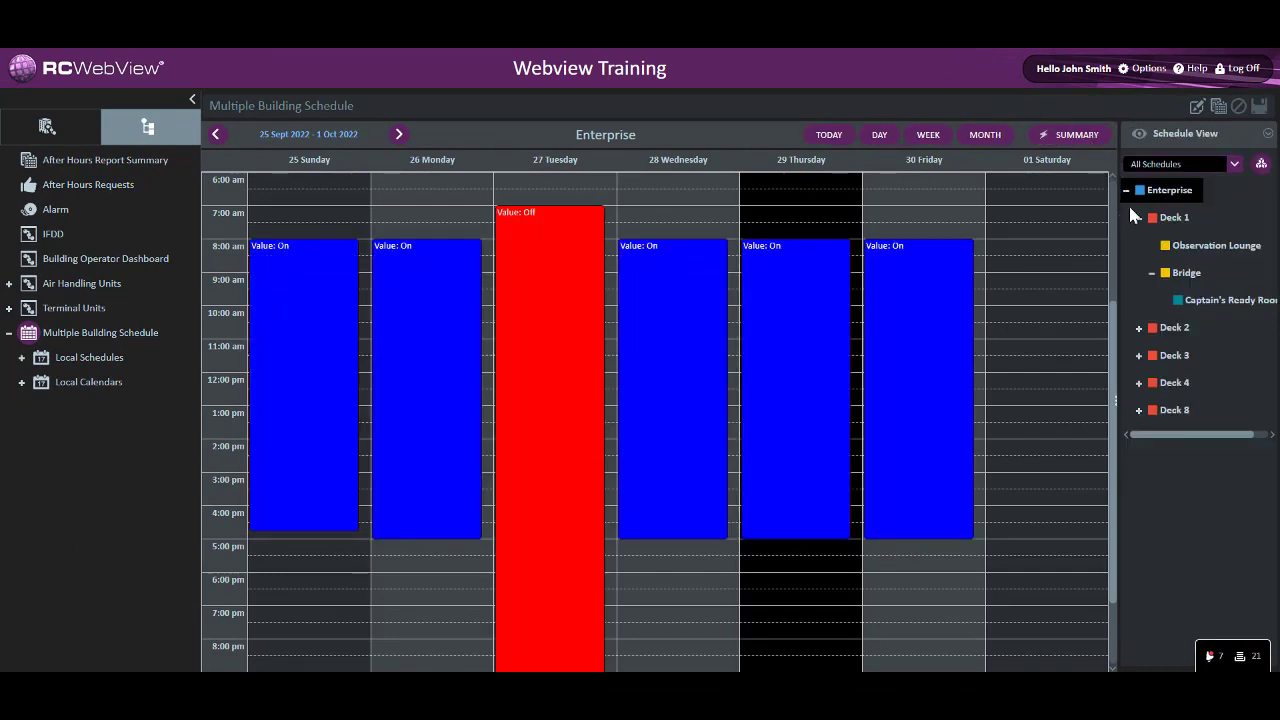
{"action": "left_click", "coordinate": [1190, 303]}
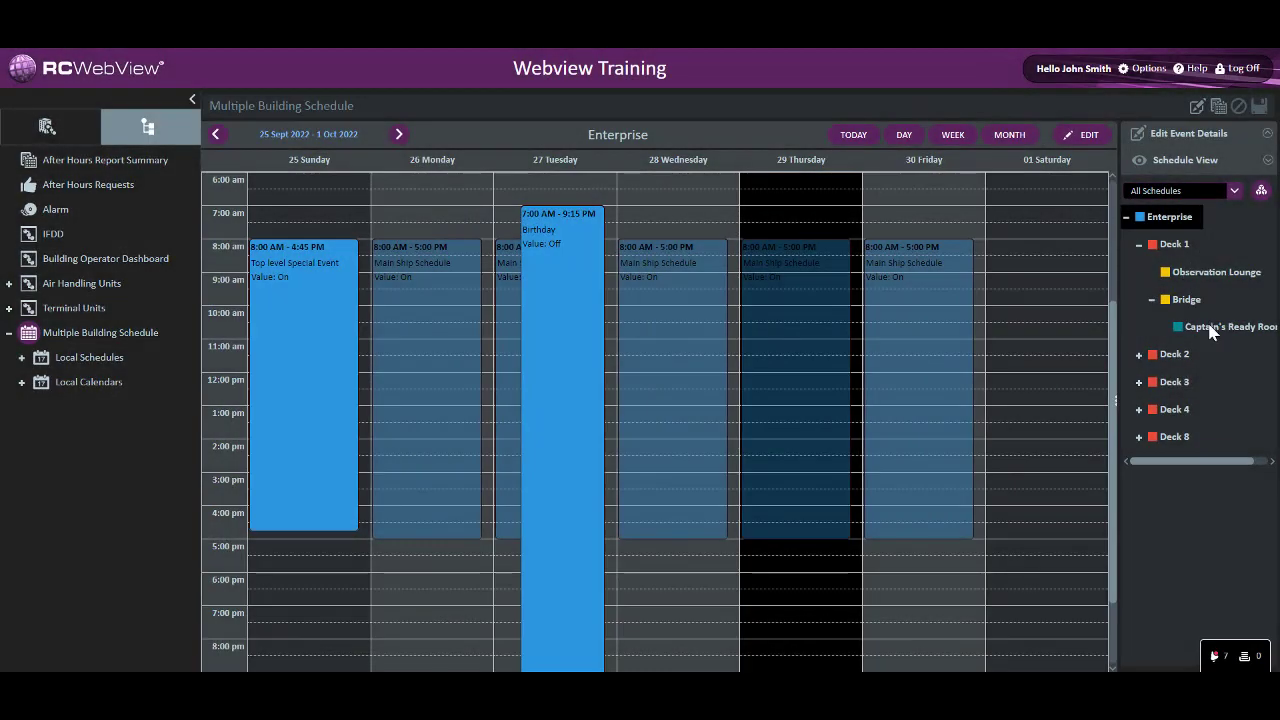
Update the Bottom Level Special Event in Captain's Ready Room to High Priority, and switch the schedule to its summary
{"action": "left_click", "coordinate": [1210, 332]}
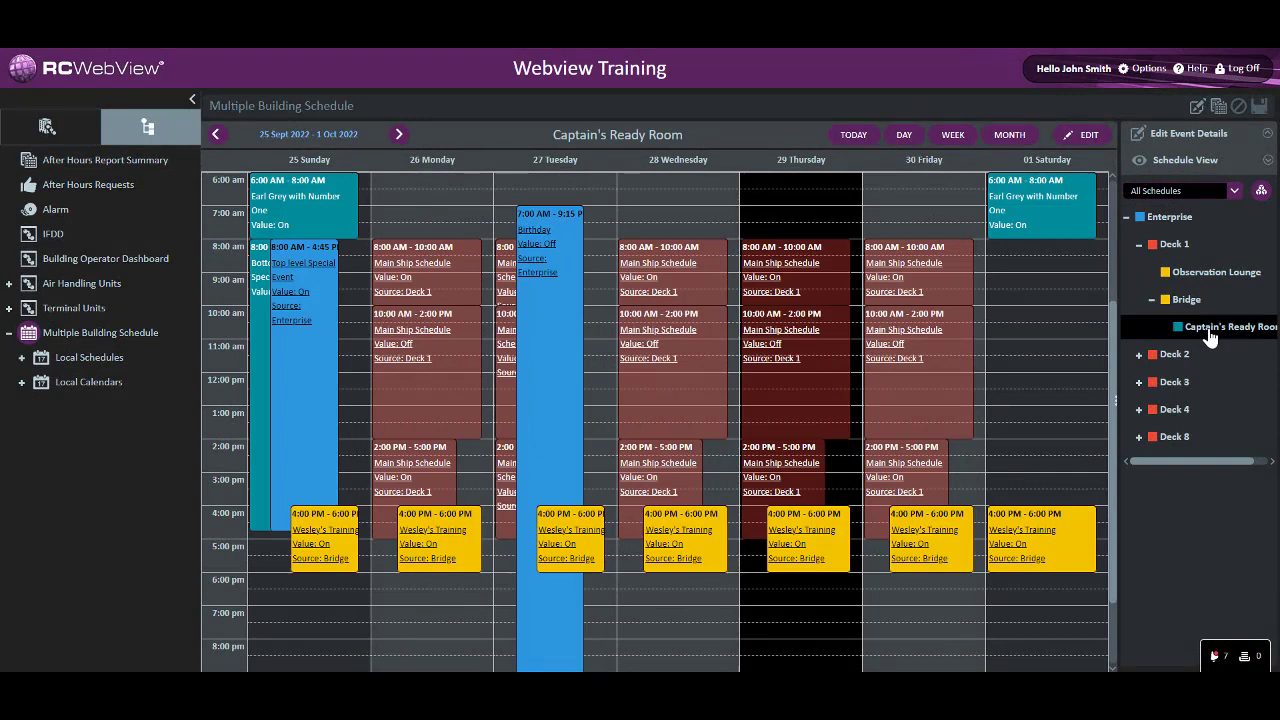
{"action": "left_click", "coordinate": [260, 393]}
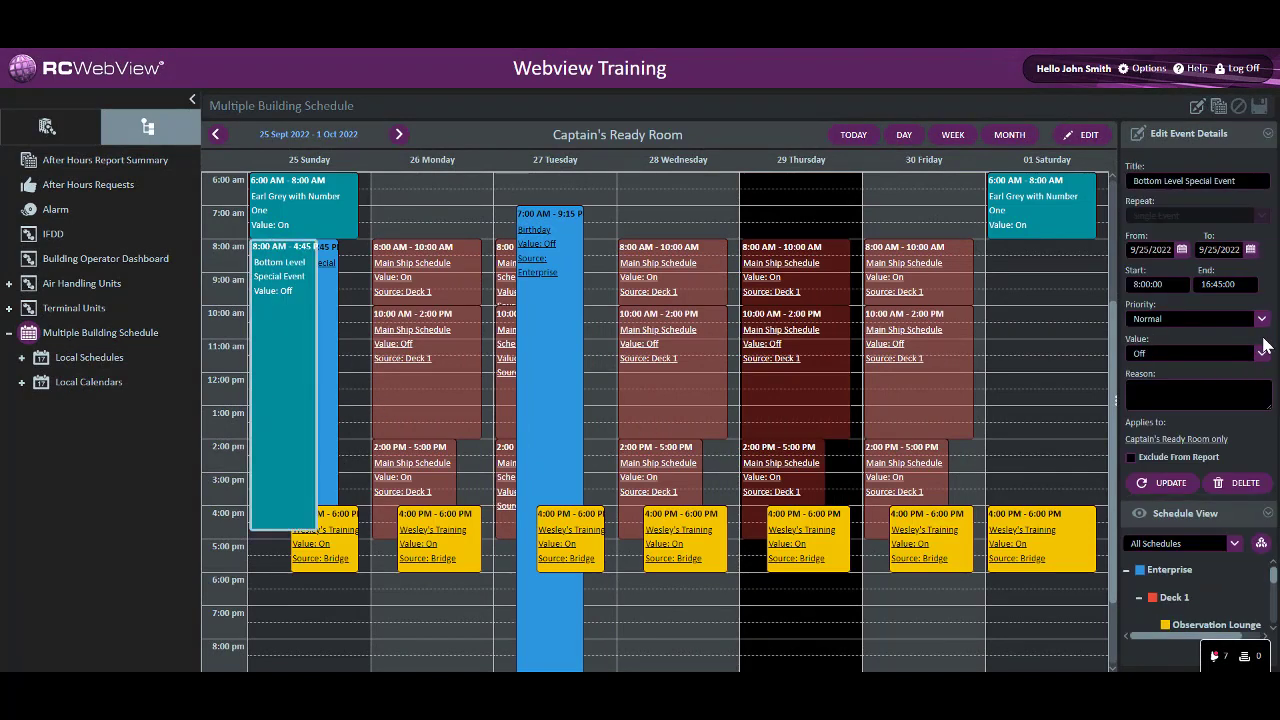
{"action": "left_click", "coordinate": [1261, 318]}
{"action": "left_click", "coordinate": [1230, 358]}
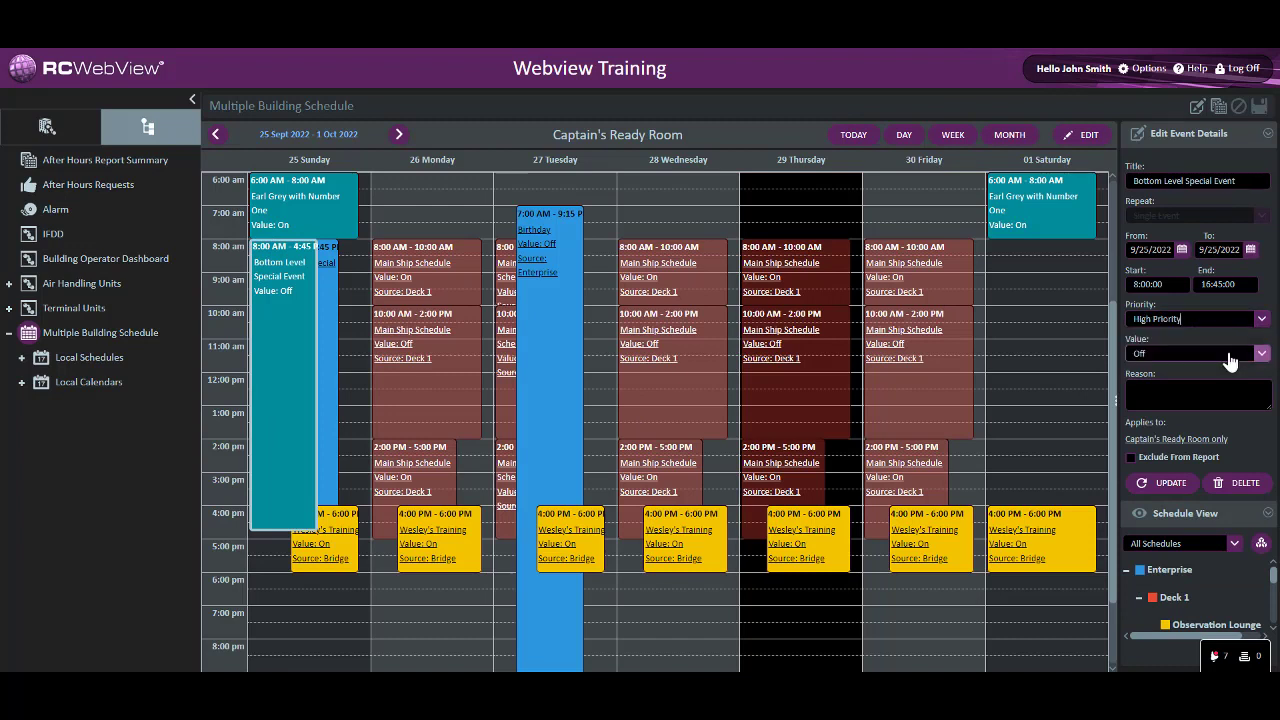
{"action": "left_click", "coordinate": [1165, 482]}
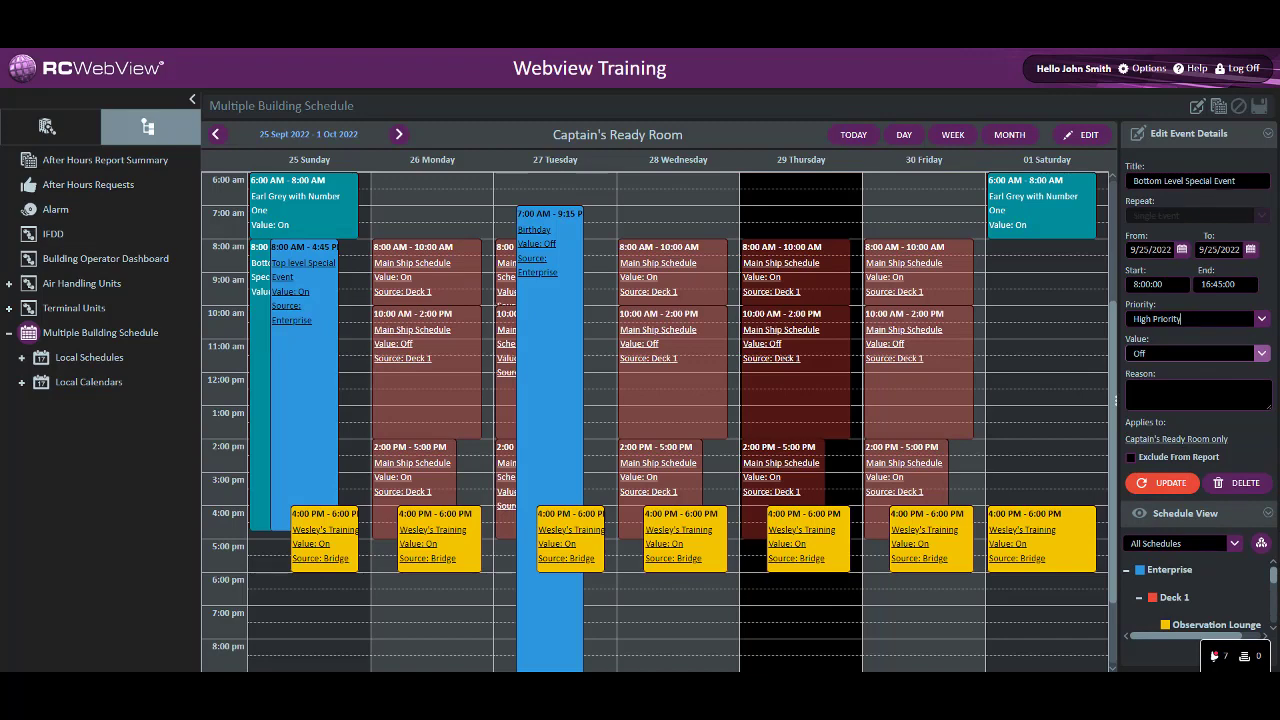
{"action": "left_click", "coordinate": [1089, 136]}
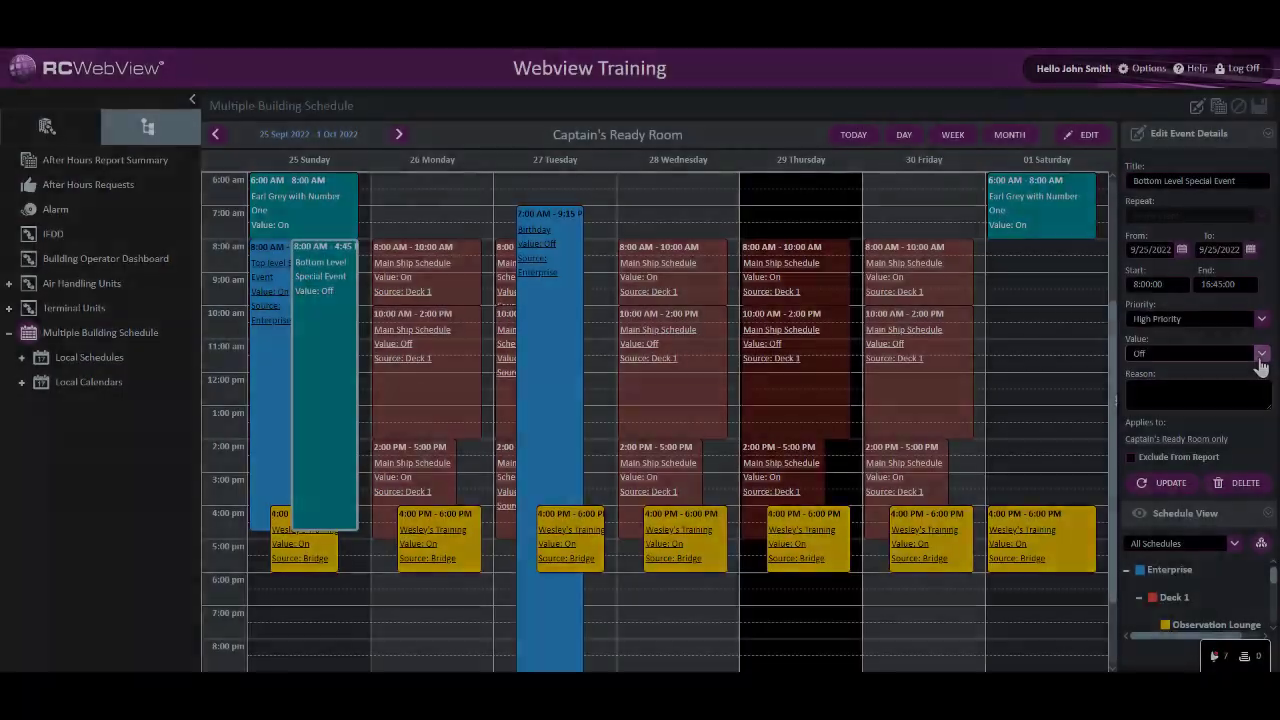
View the Bottom Level Special Event's value options and enter "Geordie broke the engine" as its reason
{"action": "left_click", "coordinate": [1261, 355]}
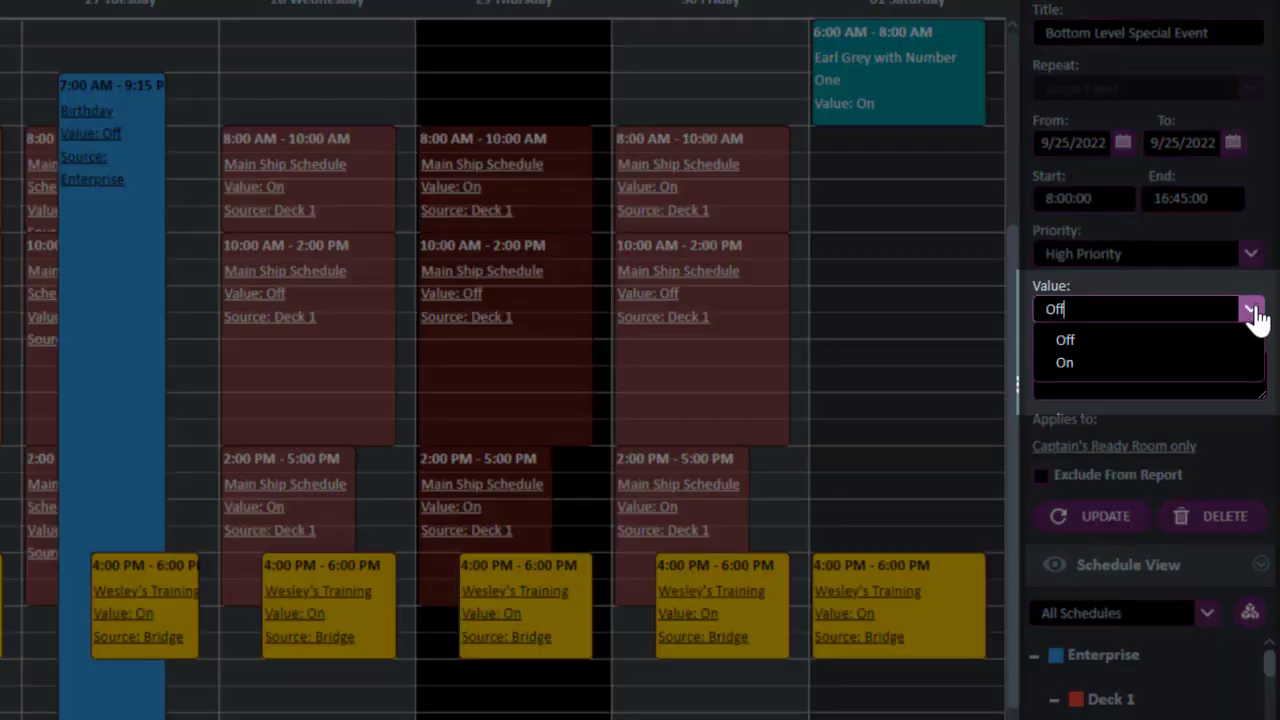
{"action": "left_click", "coordinate": [1252, 312]}
{"action": "left_click", "coordinate": [1155, 360]}
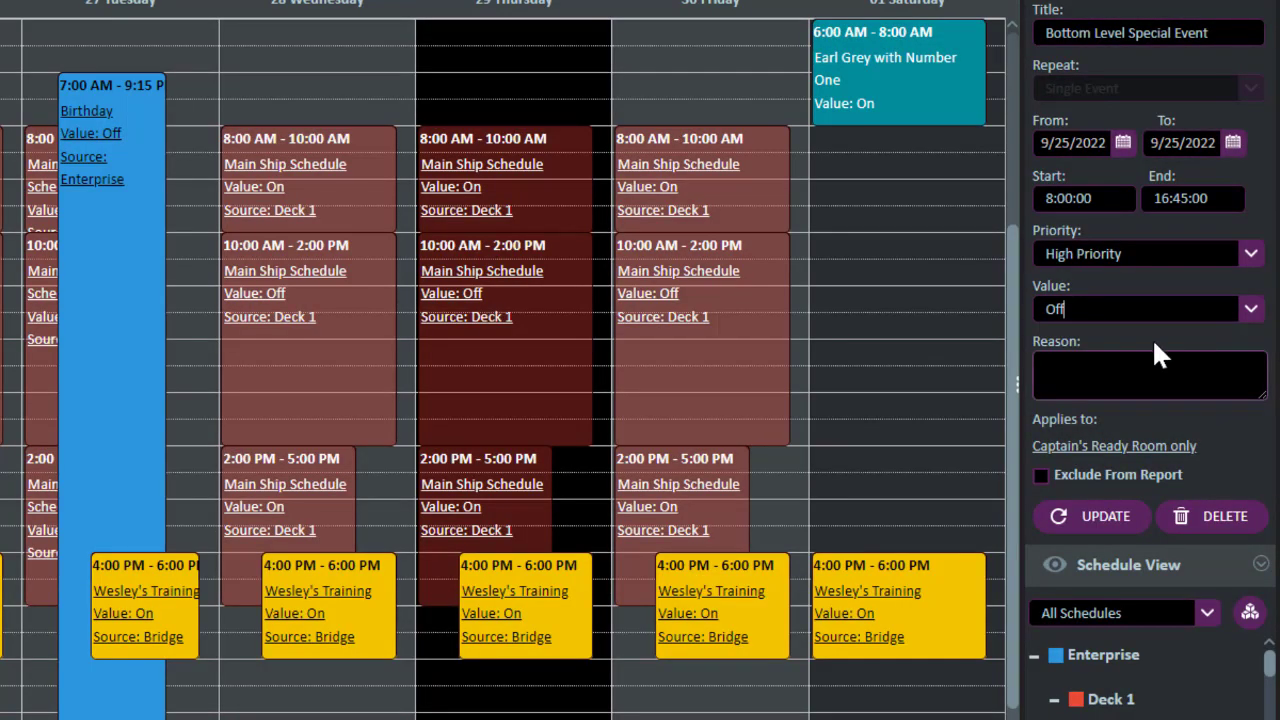
{"action": "type", "text": "Geord"}
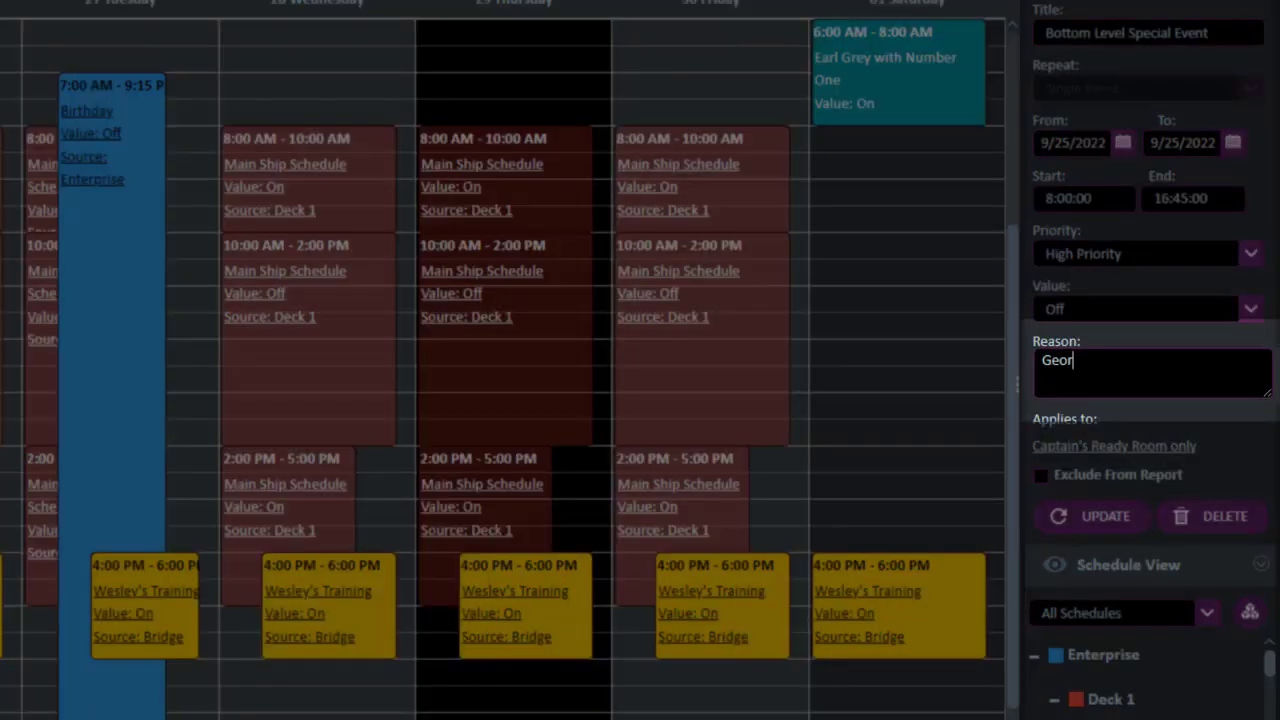
{"action": "type", "text": "ie broke the engine"}
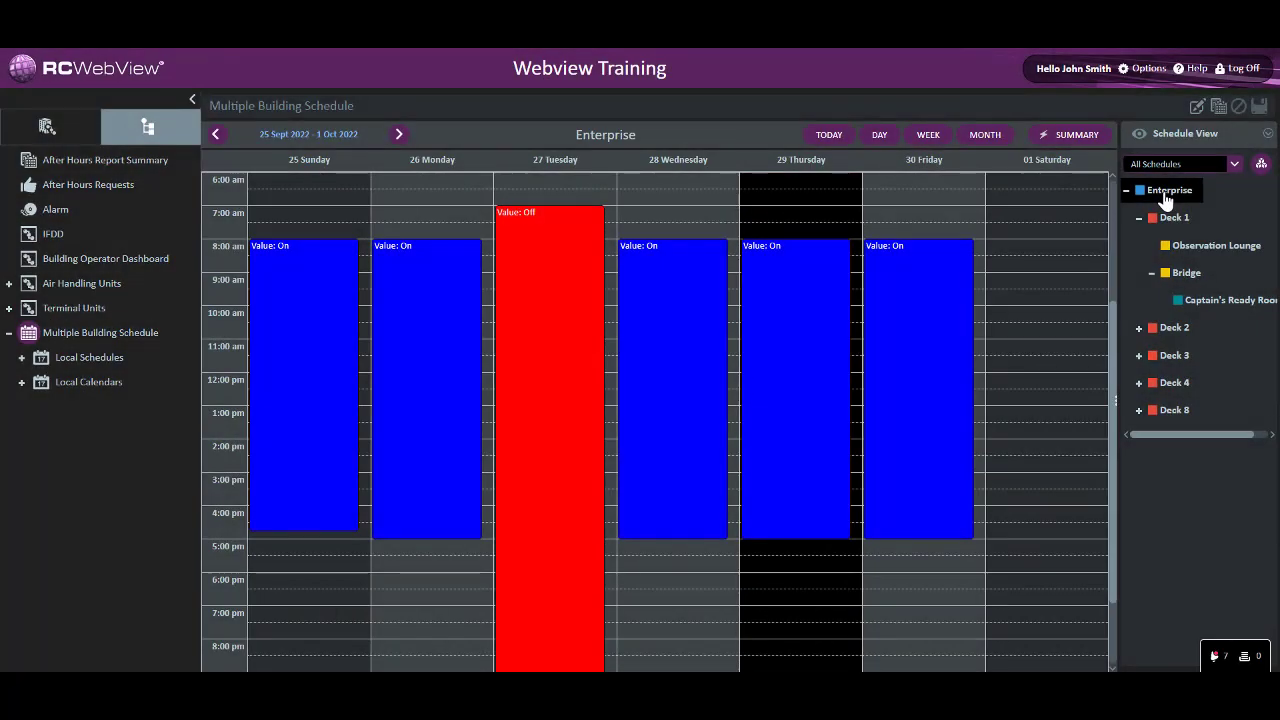
Compare the editable schedules of Enterprise, Deck 1, Bridge and Captain's Ready Room to see which events each level passes down
{"action": "left_click", "coordinate": [1096, 134]}
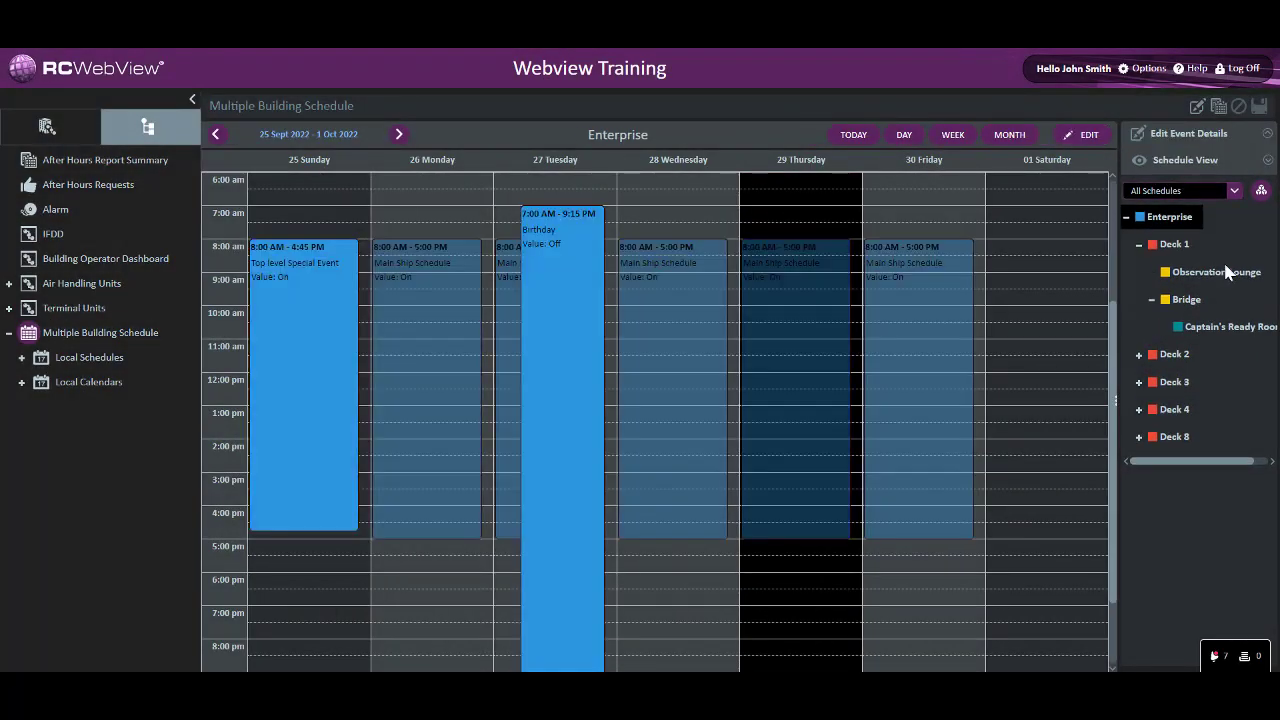
{"action": "left_click", "coordinate": [1231, 327]}
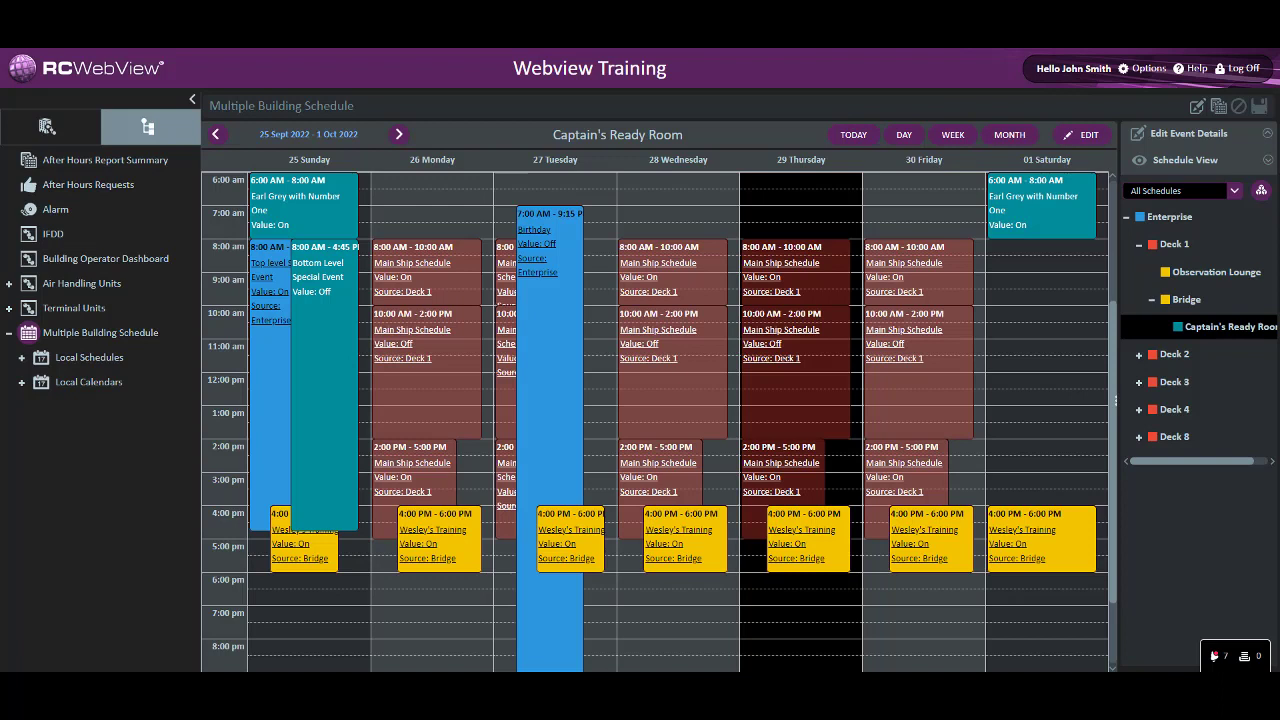
{"action": "left_click", "coordinate": [1168, 217]}
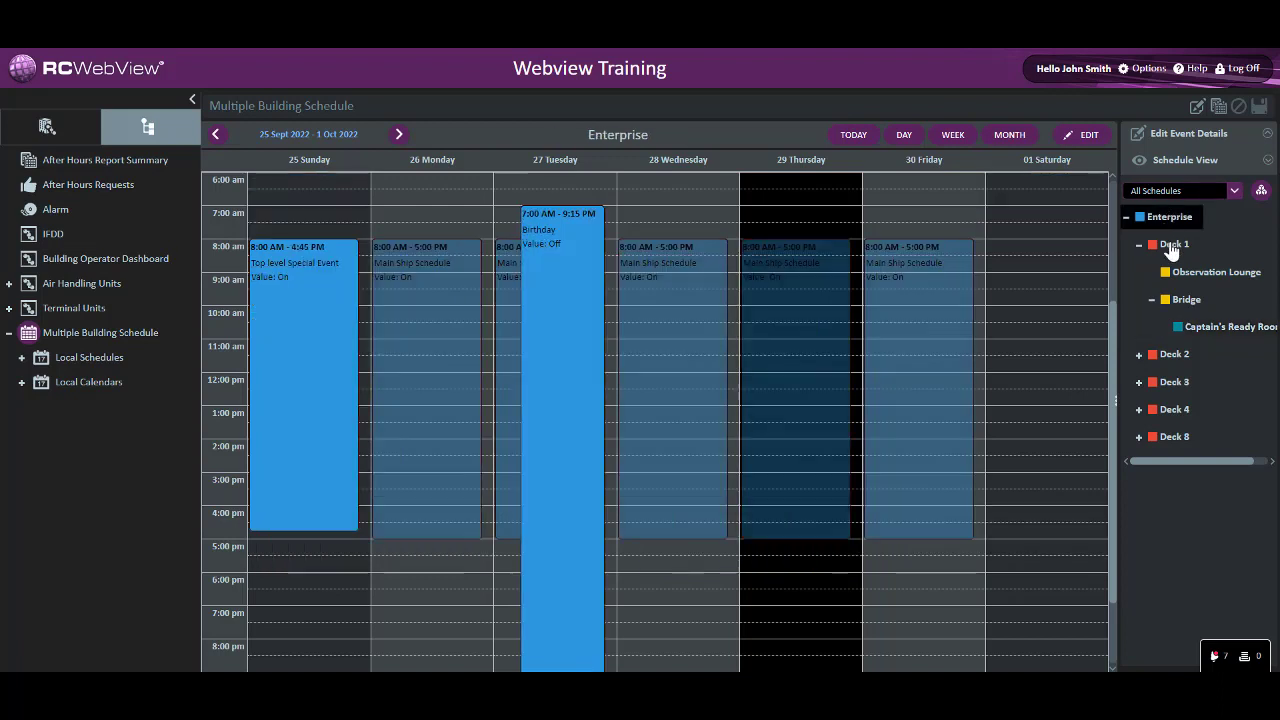
{"action": "left_click", "coordinate": [1172, 246]}
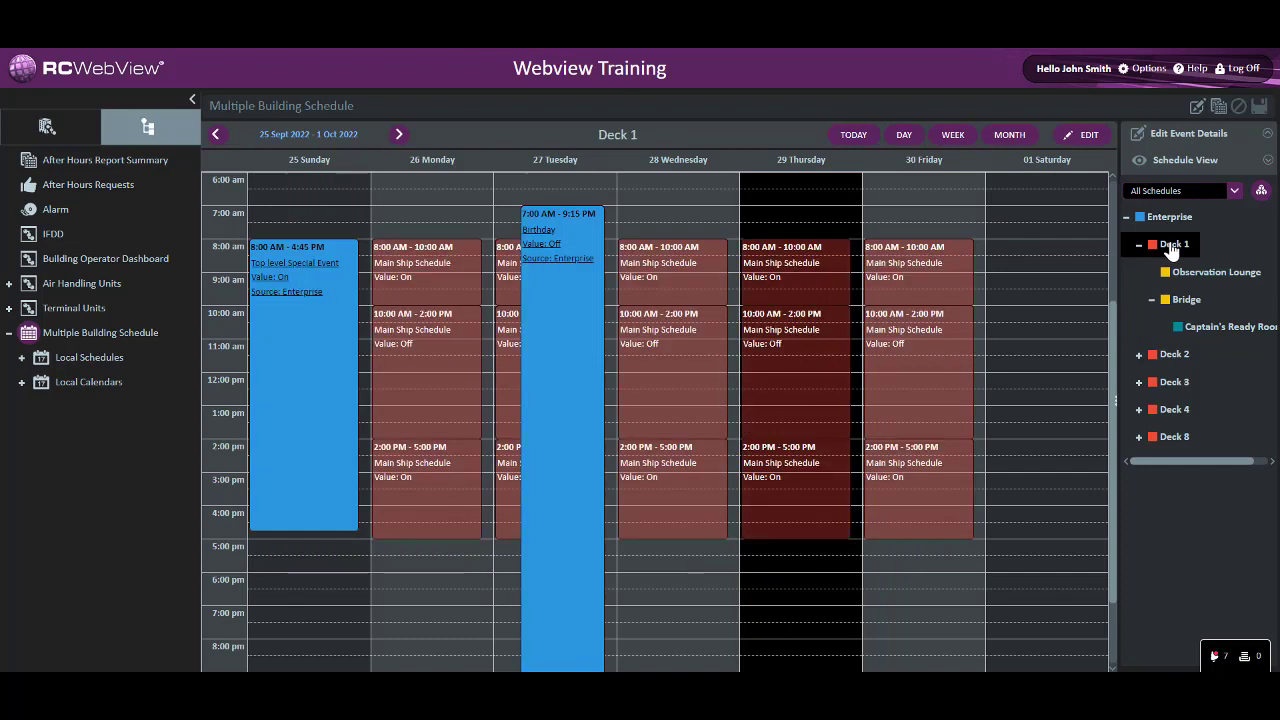
{"action": "left_click", "coordinate": [1184, 301]}
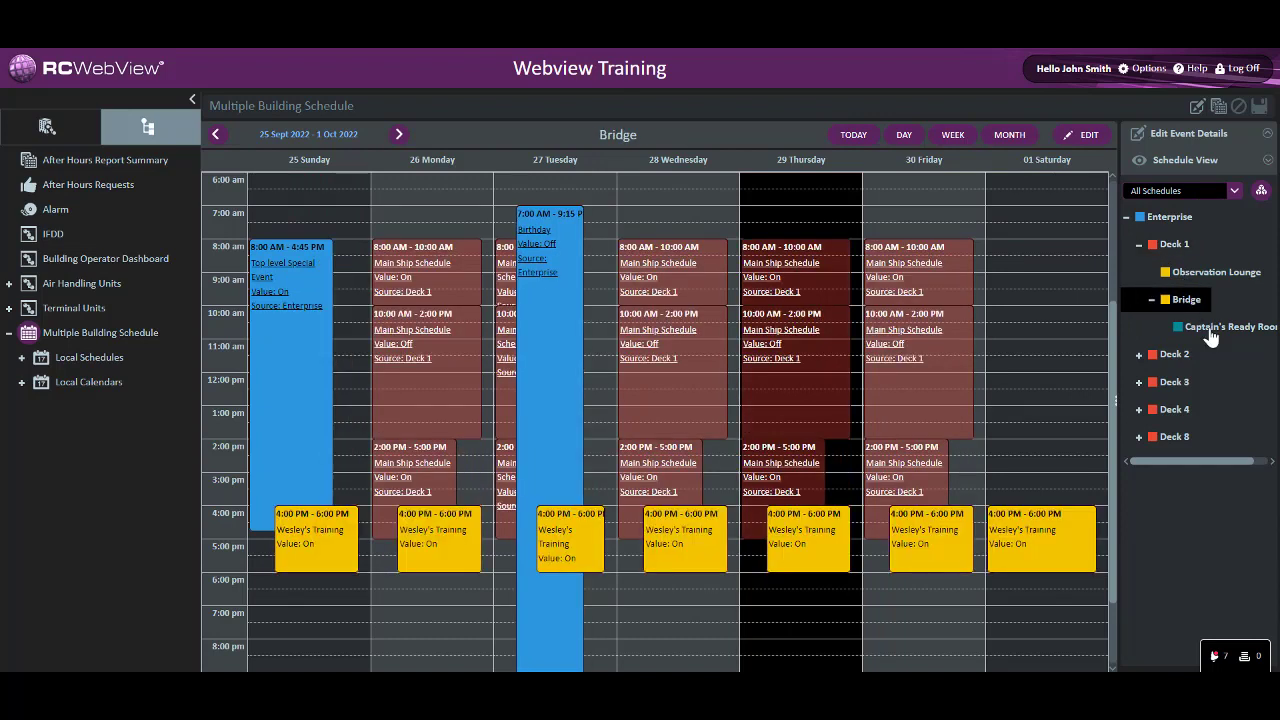
{"action": "left_click", "coordinate": [1200, 327]}
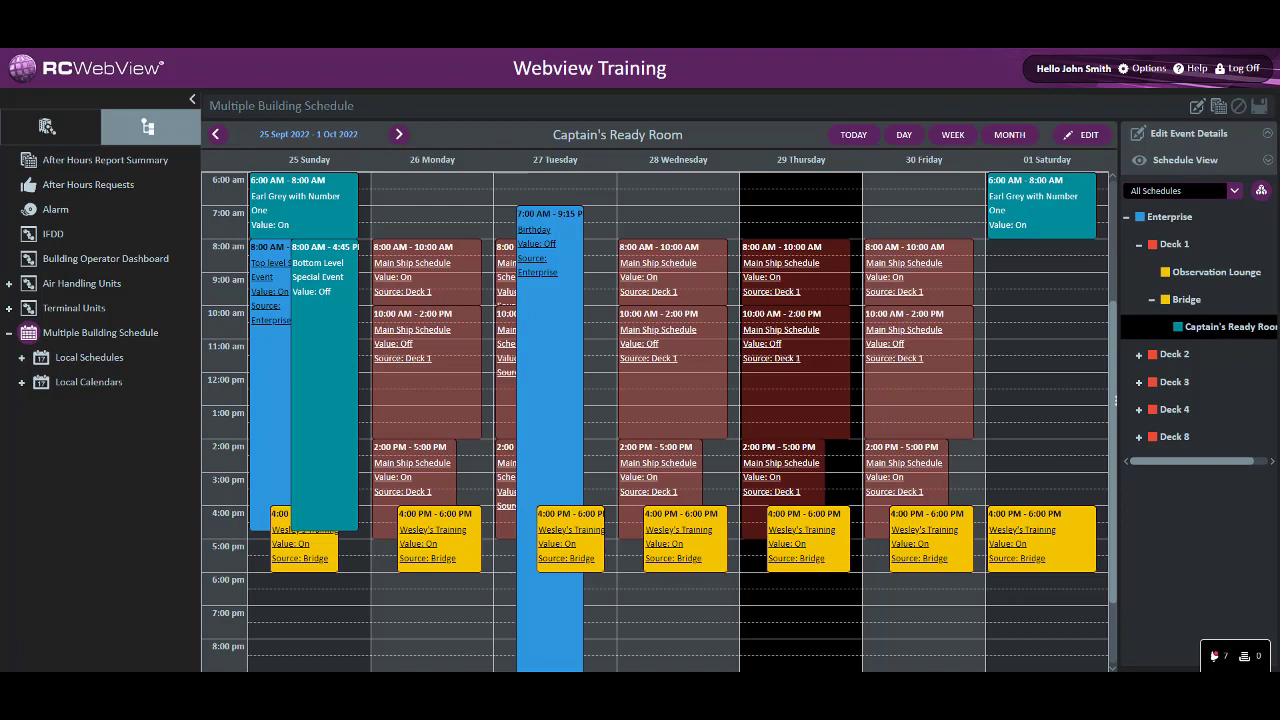
Create a single special event titled New Event in Captain's Ready Room on 9/29/2022, from 9:20:49 to 9:35:49 with value On
{"action": "left_click", "coordinate": [1180, 138]}
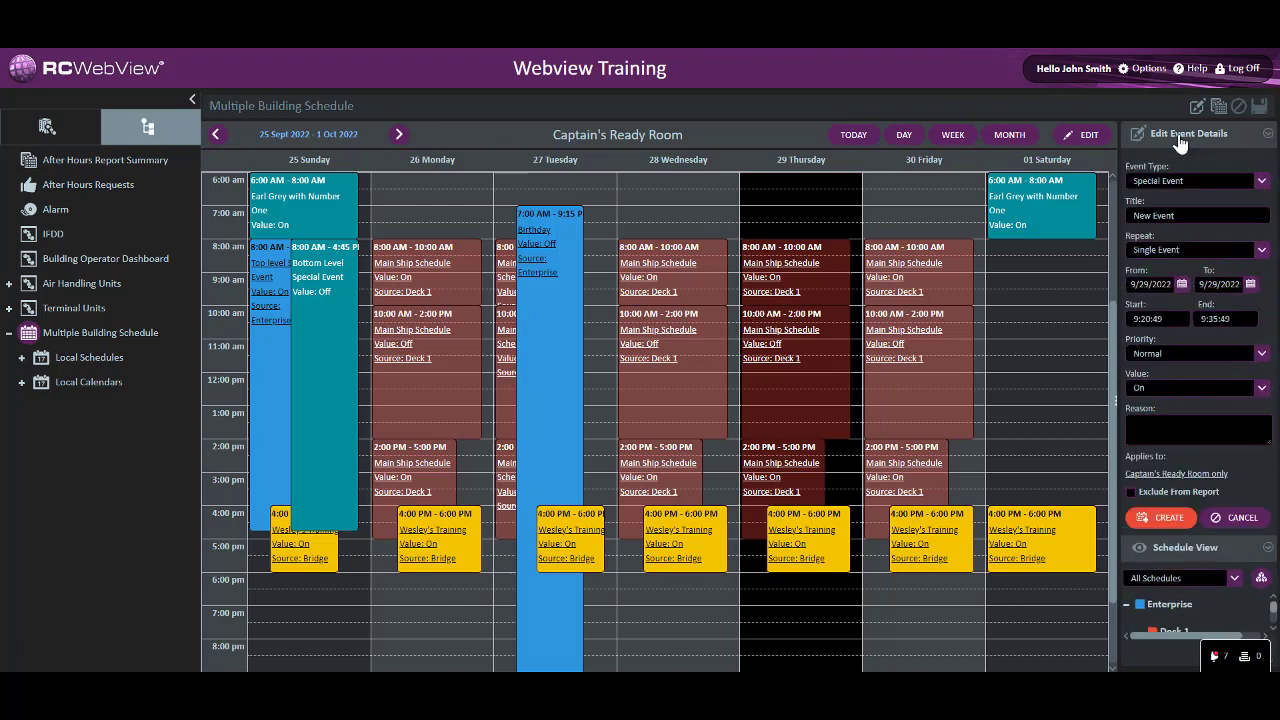
{"action": "left_click", "coordinate": [1160, 518]}
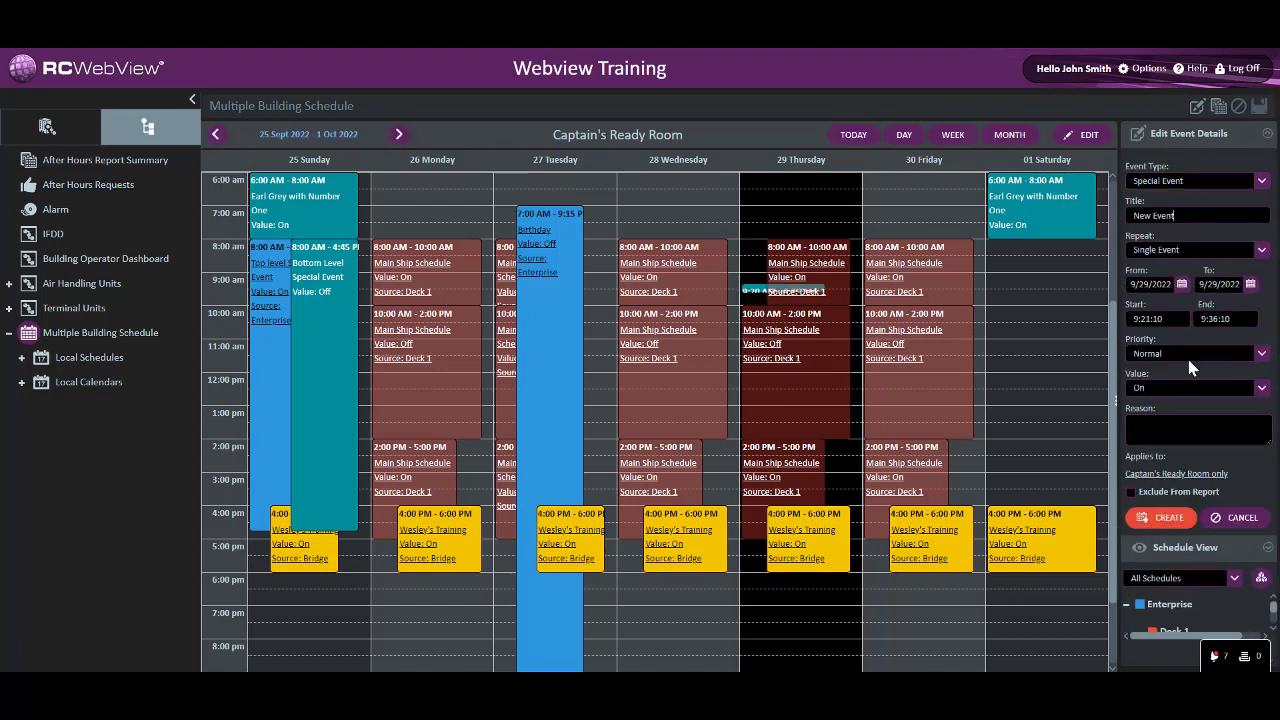
Collapse the Edit Event Details and Schedule View sections, and reopen only Schedule View with its schedule hierarchy
{"action": "left_click", "coordinate": [1168, 138]}
{"action": "left_click", "coordinate": [1265, 135]}
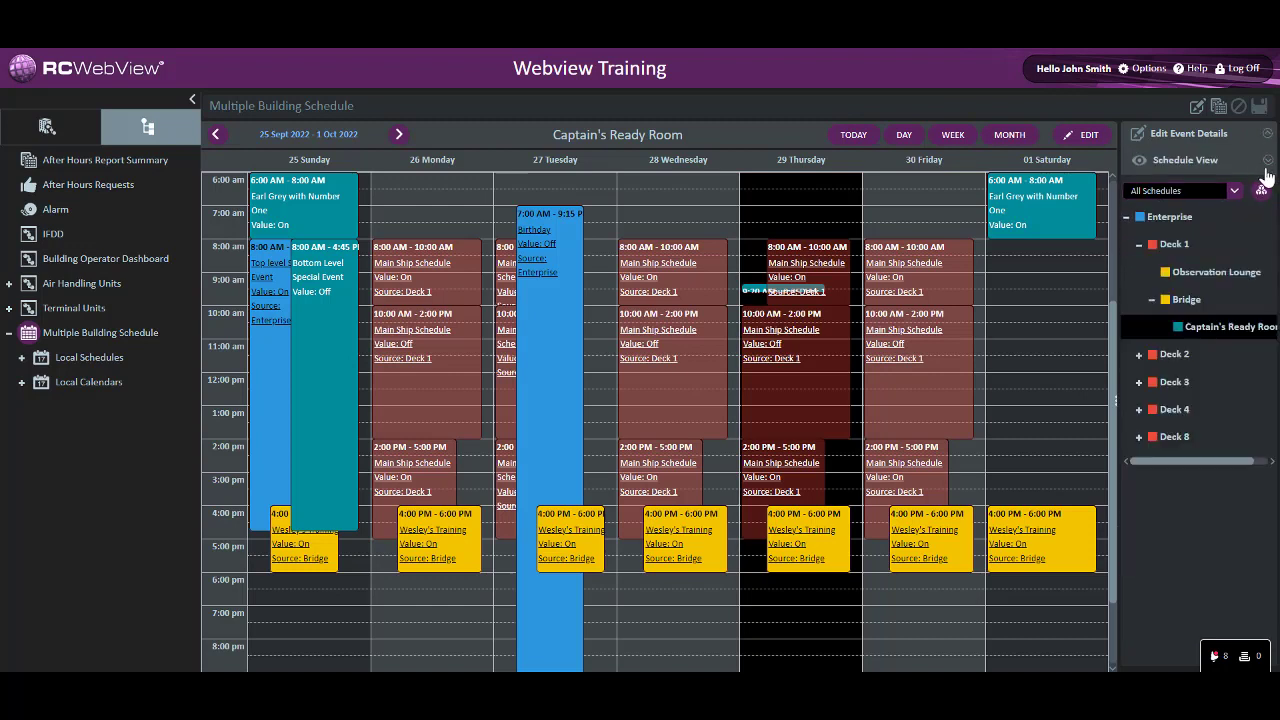
{"action": "left_click", "coordinate": [1268, 163]}
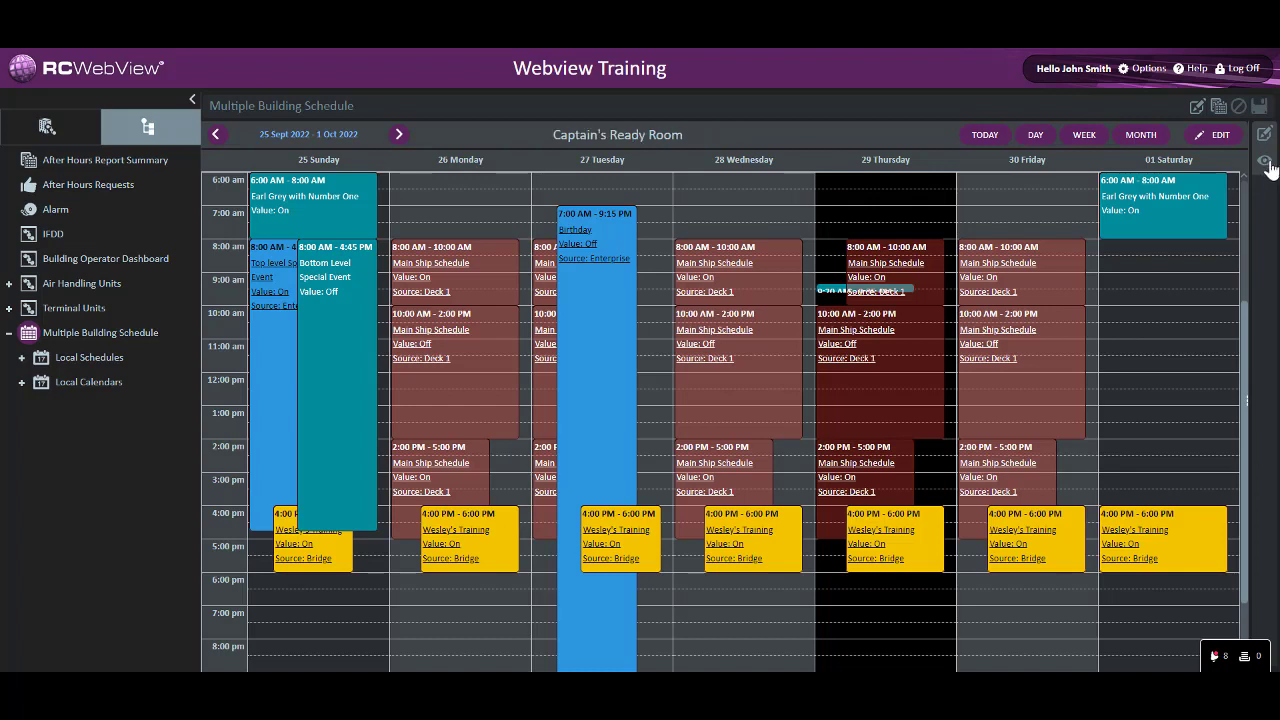
{"action": "left_click", "coordinate": [1267, 166]}
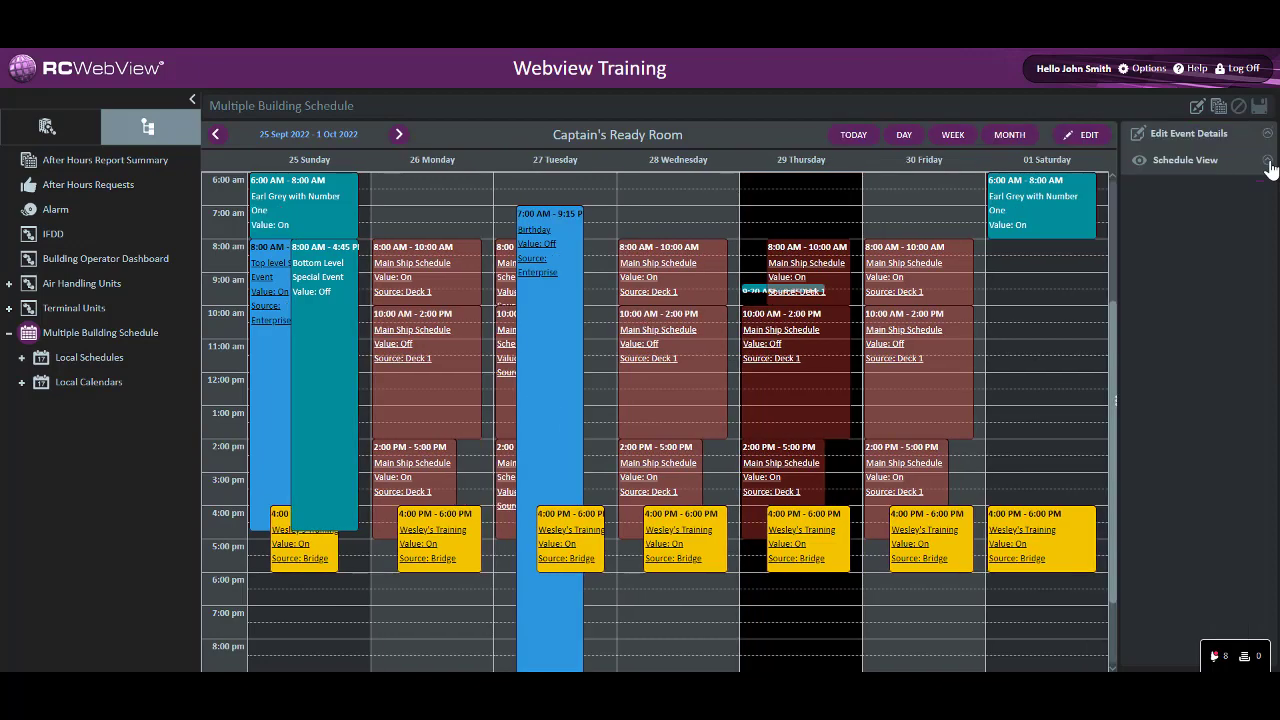
{"action": "left_click", "coordinate": [1267, 166]}
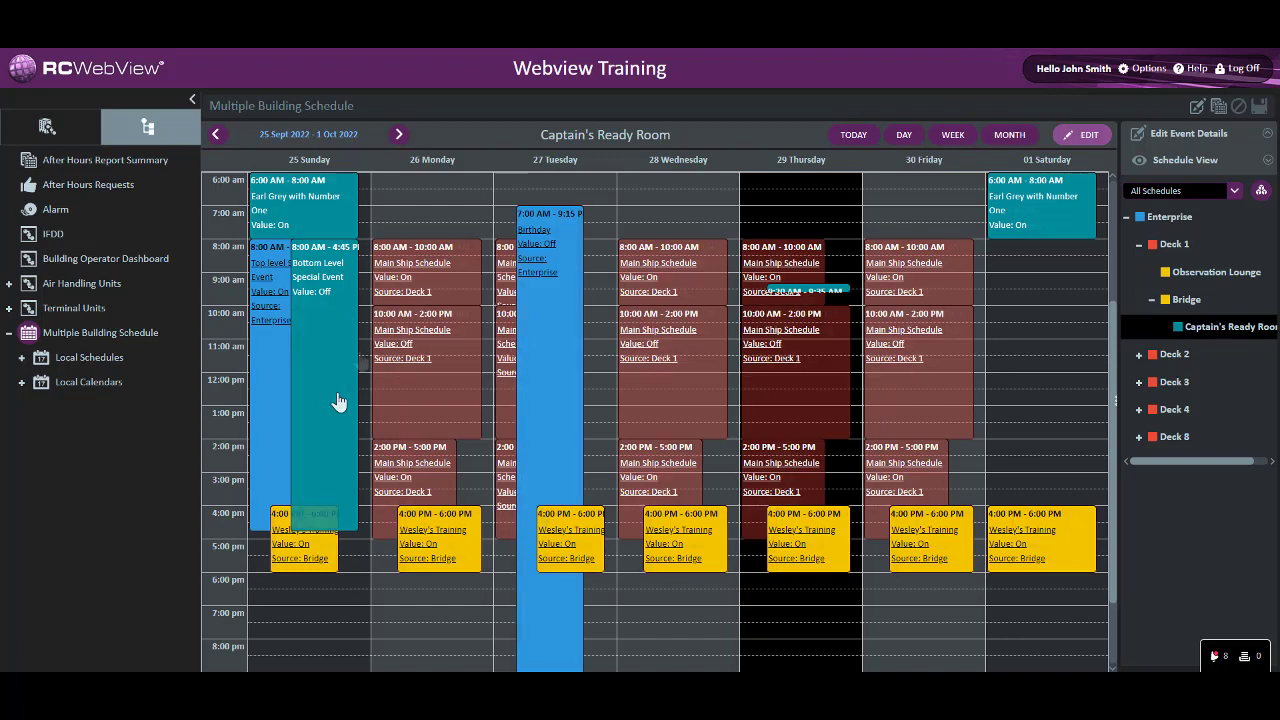
Review the Captain's Ready Room schedule in its editable and summary views, and select the Enterprise schedule in the hierarchy
{"action": "left_click", "coordinate": [327, 368]}
{"action": "right_click", "coordinate": [326, 370]}
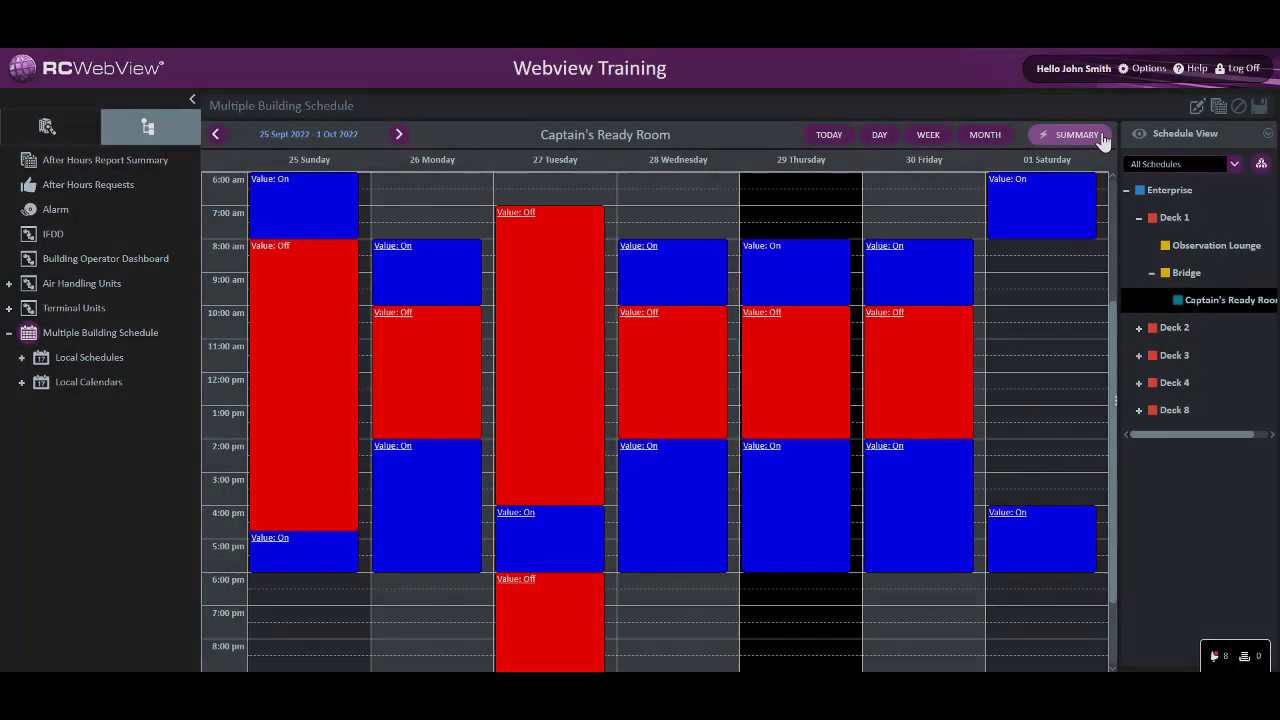
{"action": "left_click", "coordinate": [1162, 192]}
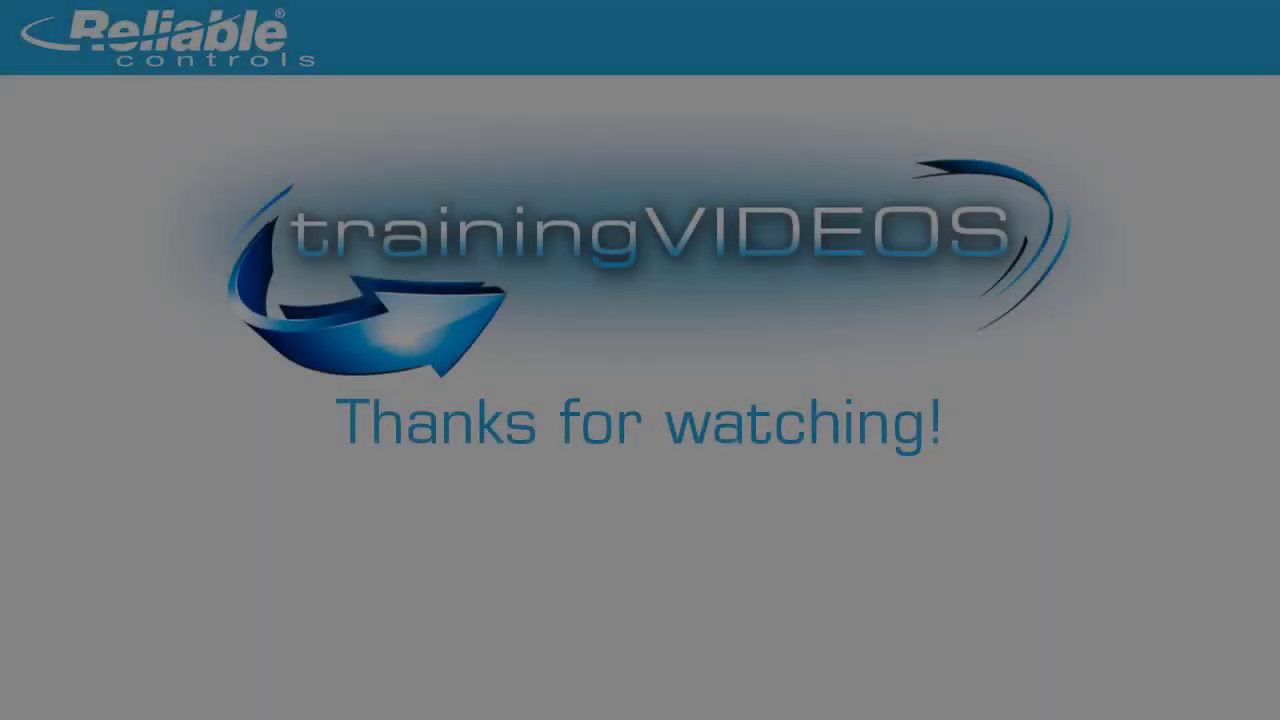